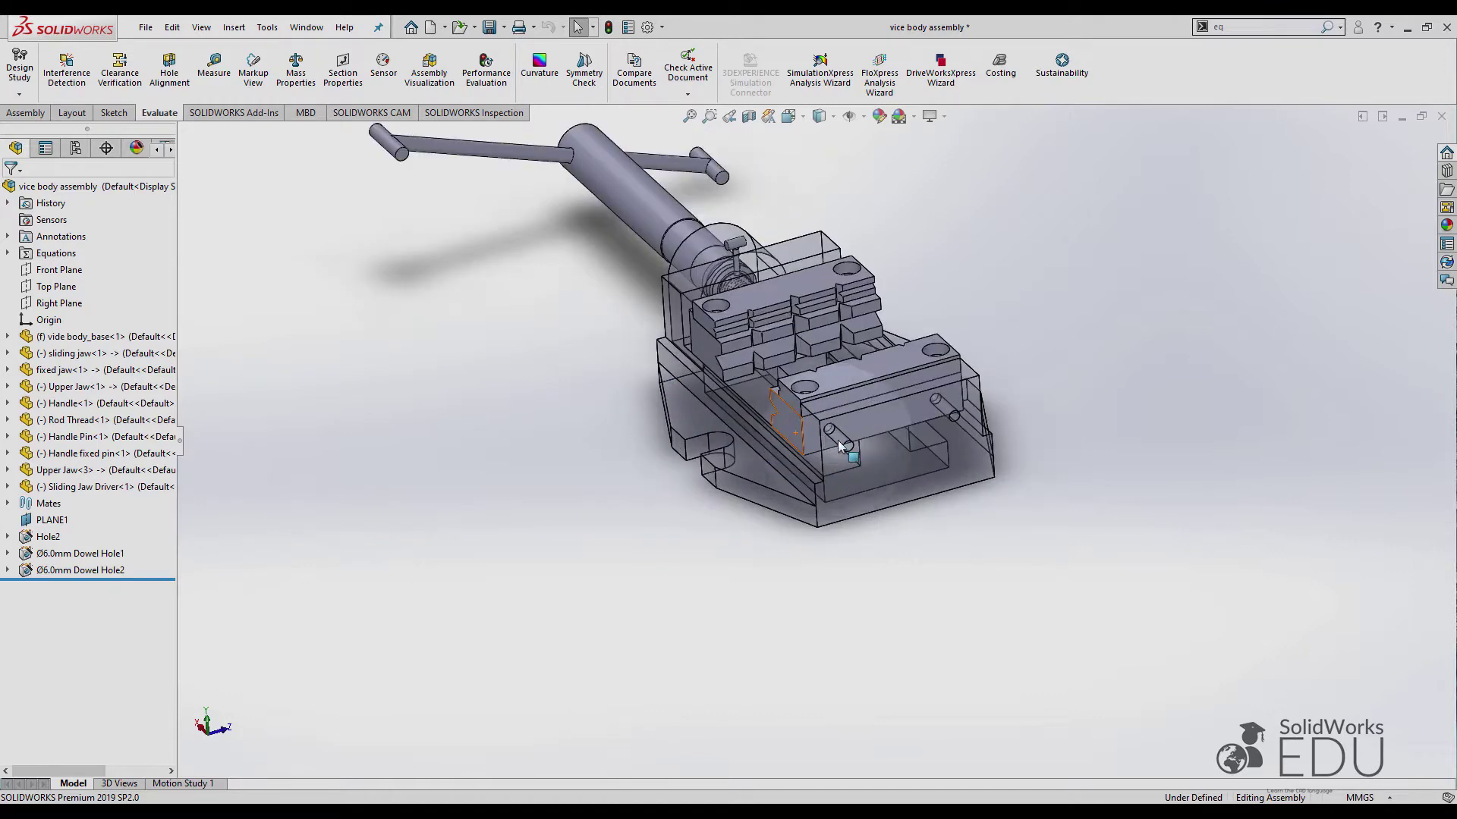
Open the assembly's equations and global variables manager and move its window clear of the vice model
left_click(72, 579)
left_click(1297, 449)
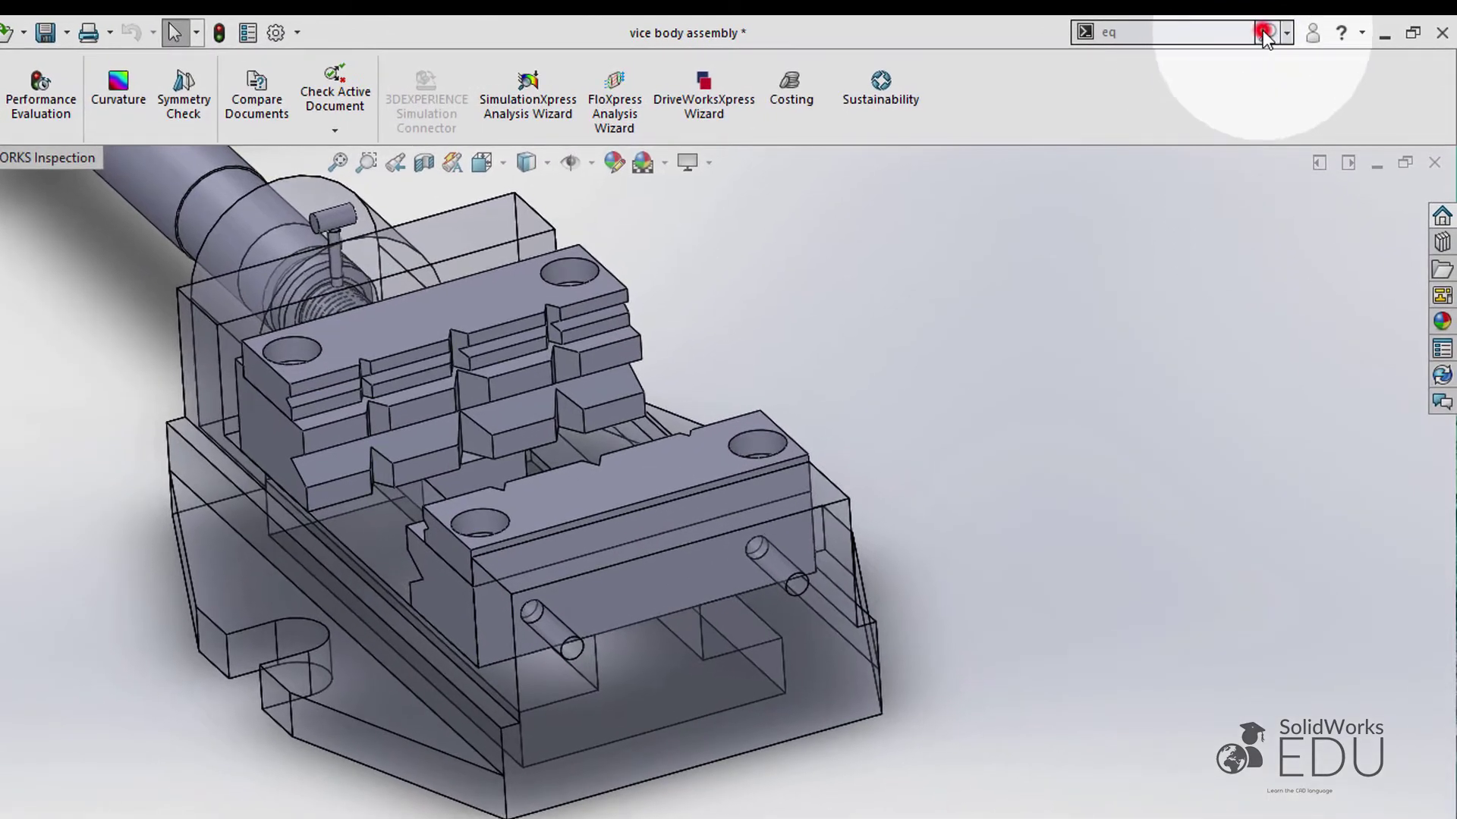
left_click(1263, 33)
left_click(1183, 87)
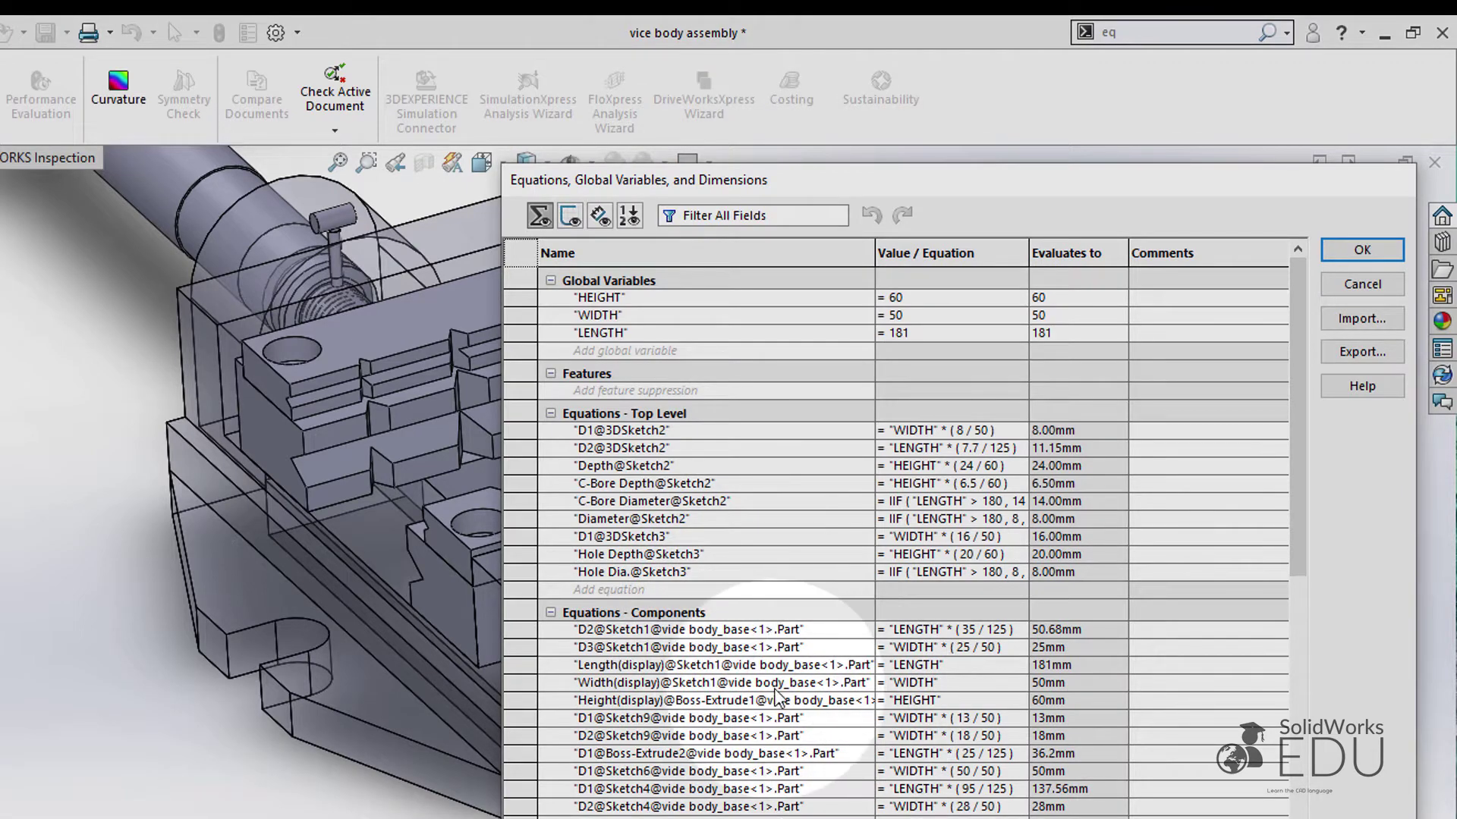
scroll(778, 694, "down", 15)
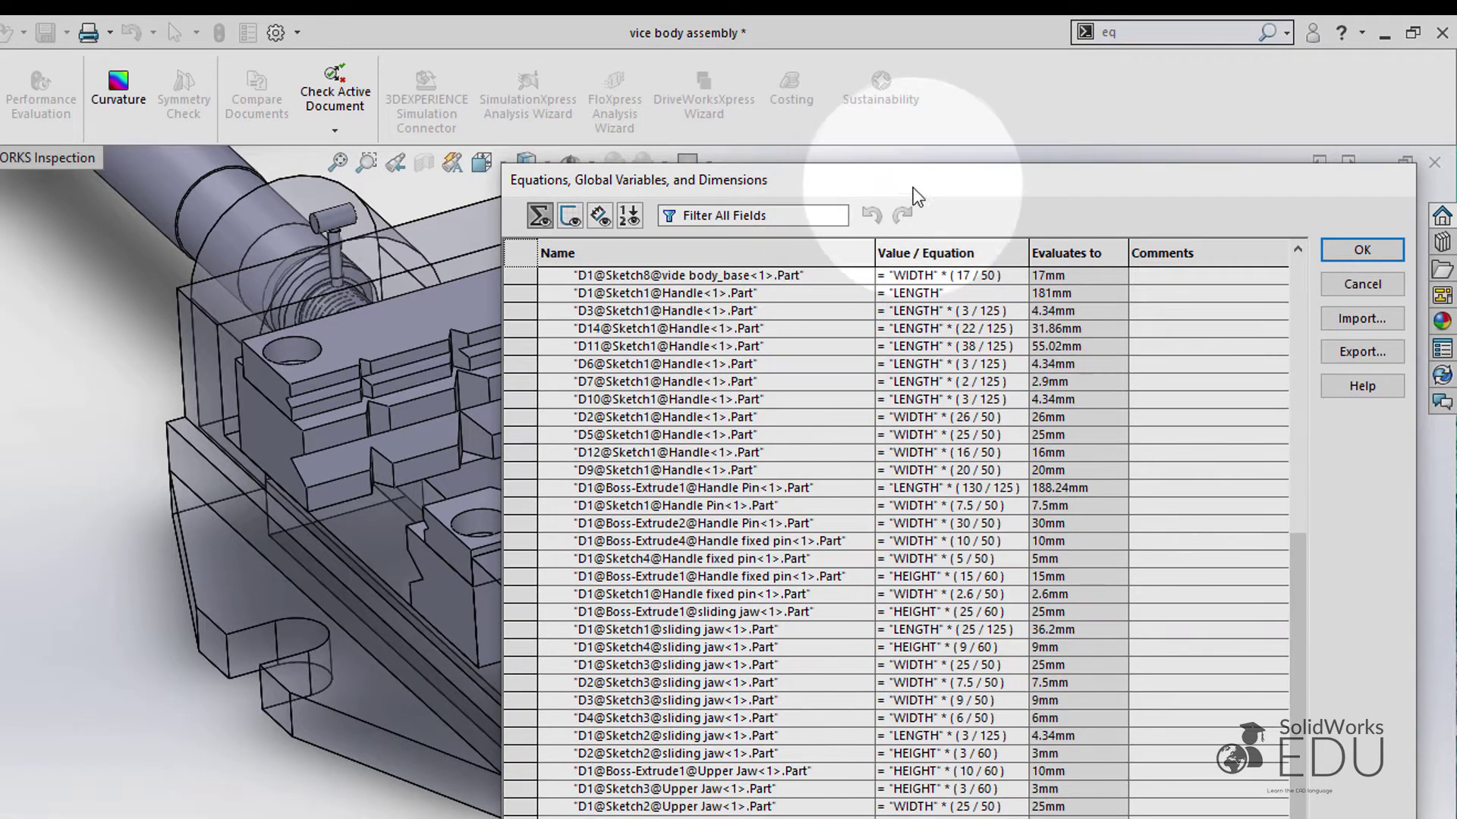
left_click_drag(913, 188, 1004, 366)
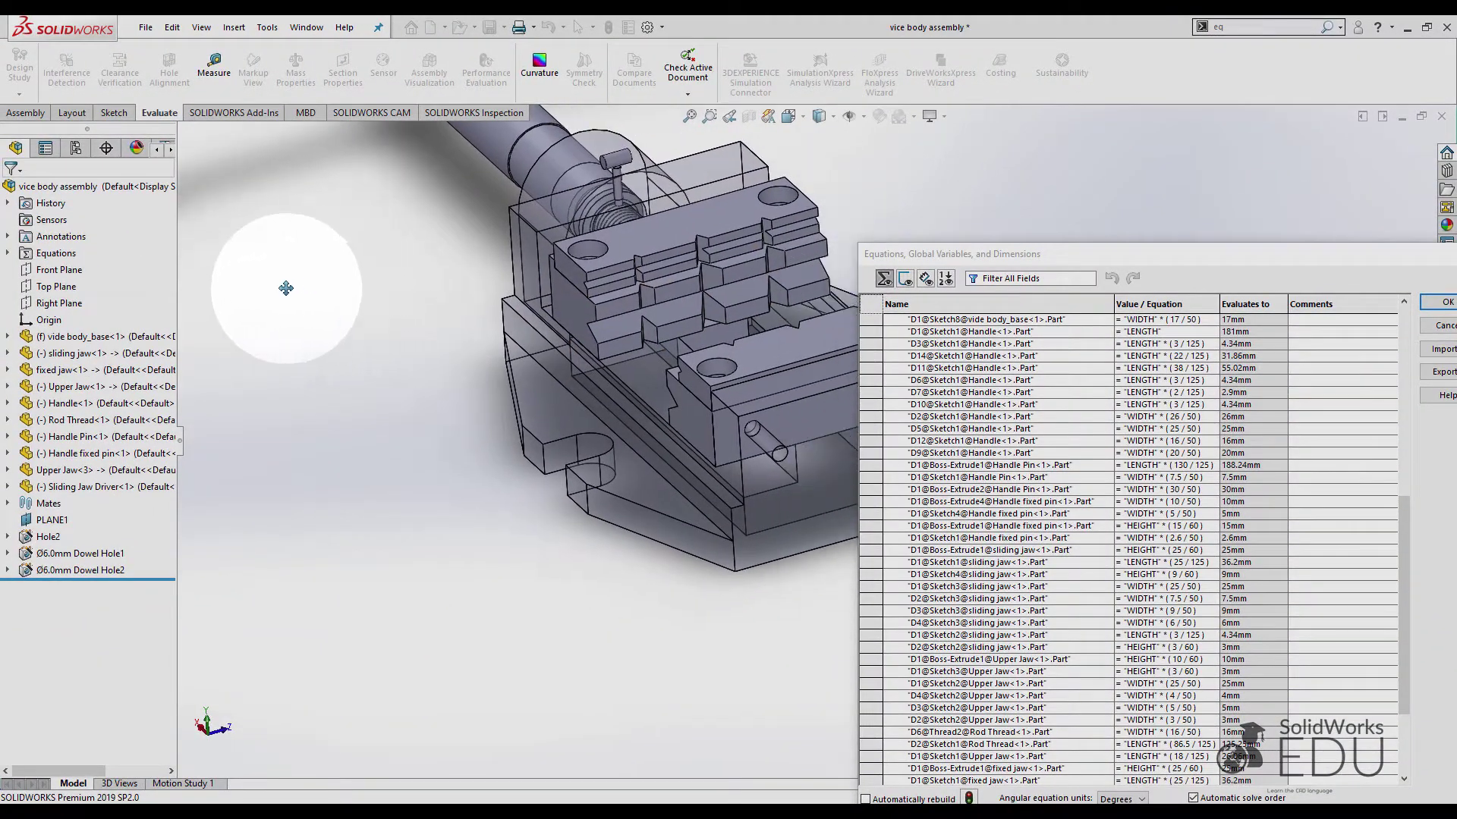
middle_click_drag(285, 288, 124, 284, "ctrl")
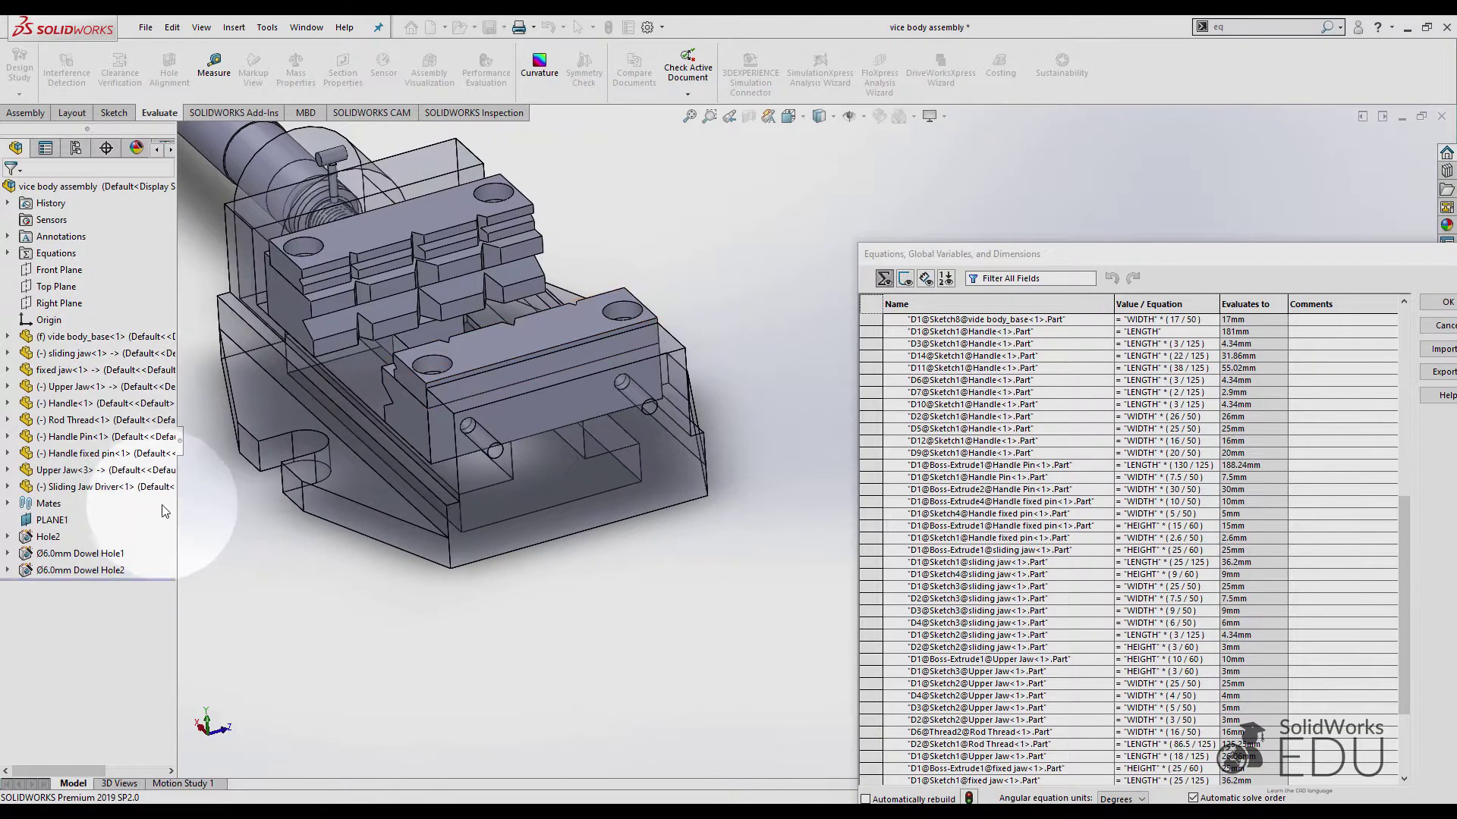
left_click_drag(1005, 253, 906, 148)
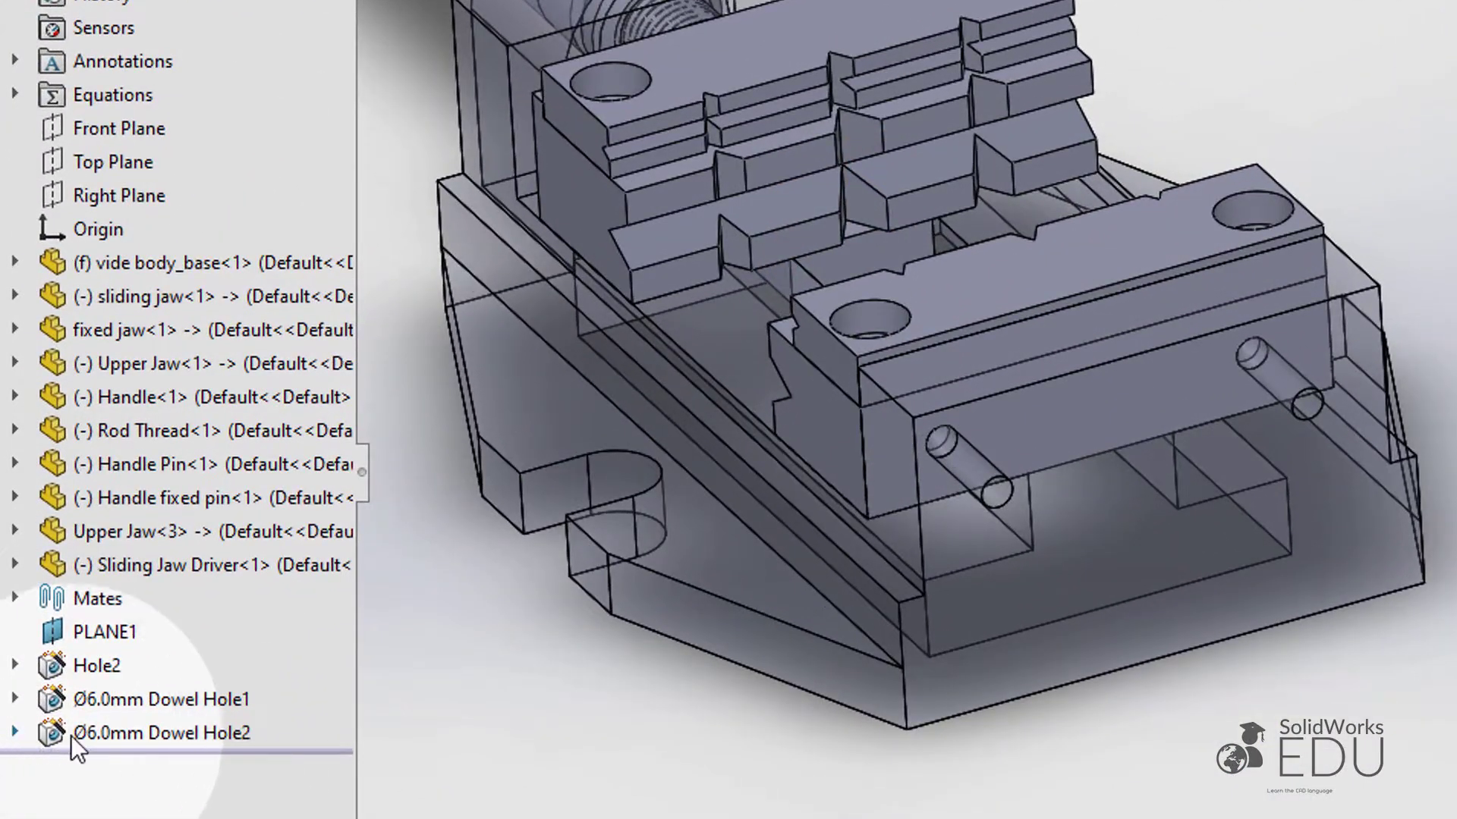
Add a new equation row for the hole spacing dimension D1 in 3DSketch4 of Ø6.0mm Dowel Hole2
left_click(44, 571)
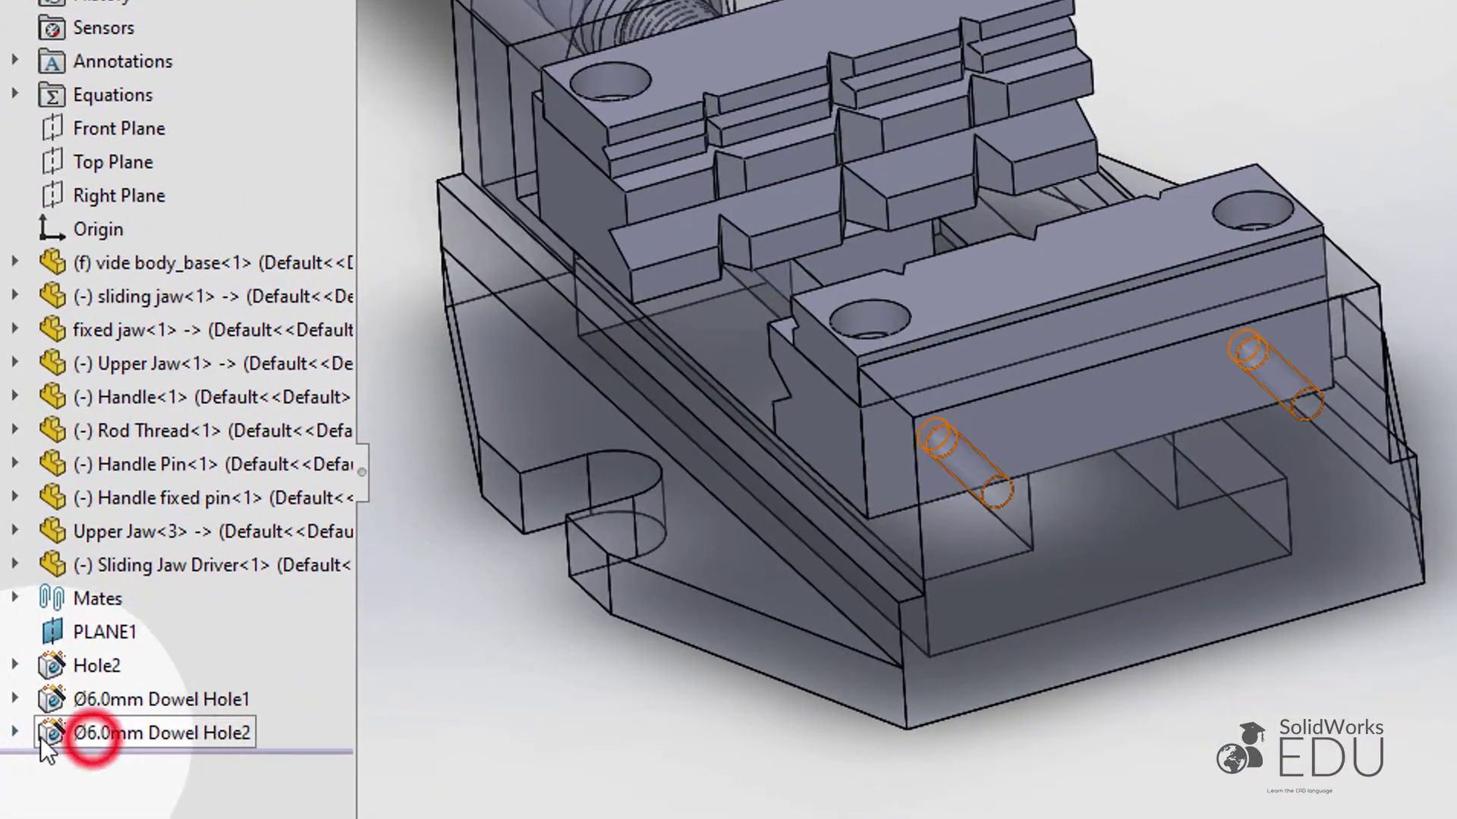
left_click(24, 736)
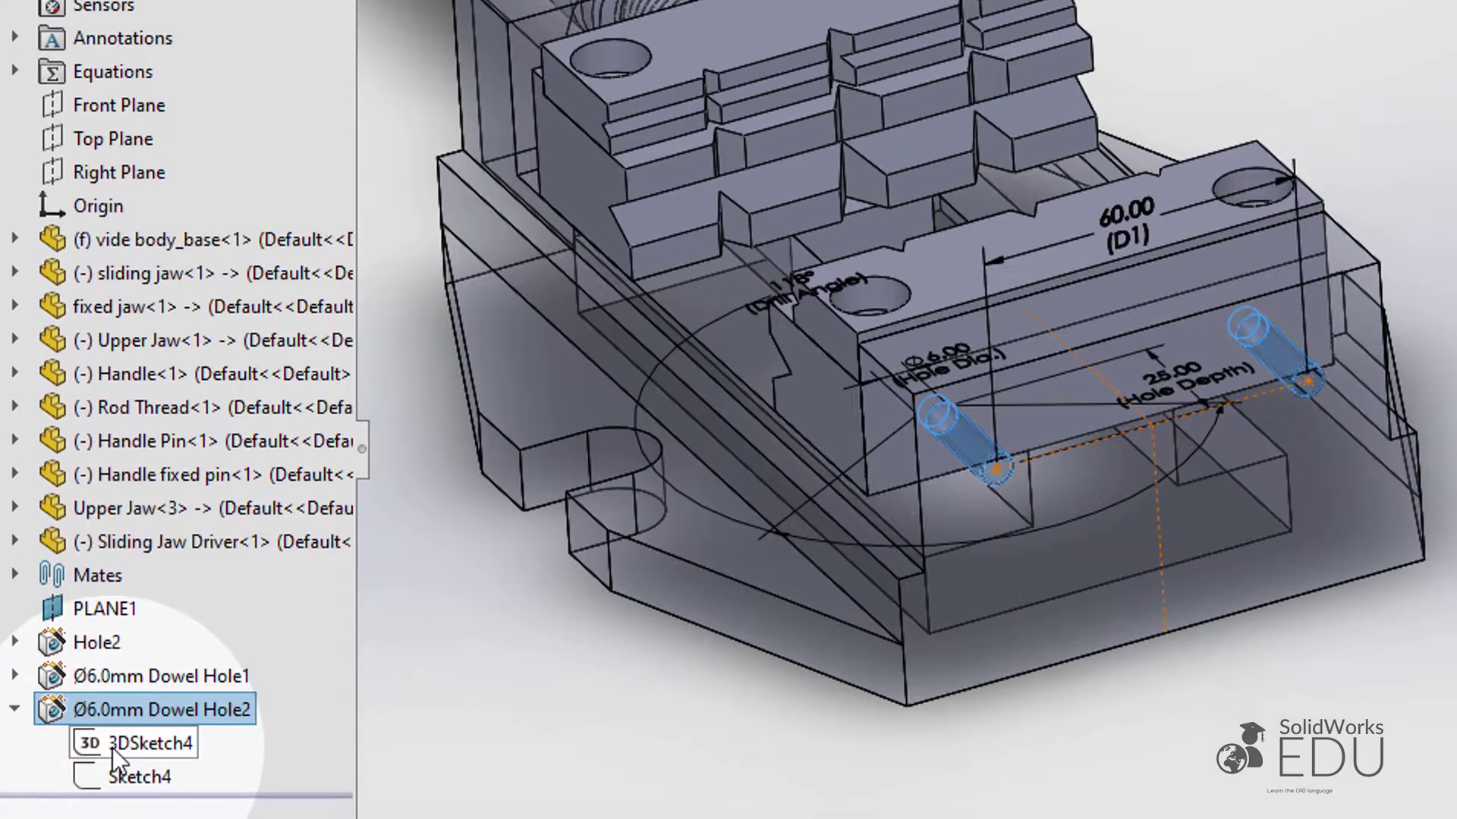
left_click(114, 743)
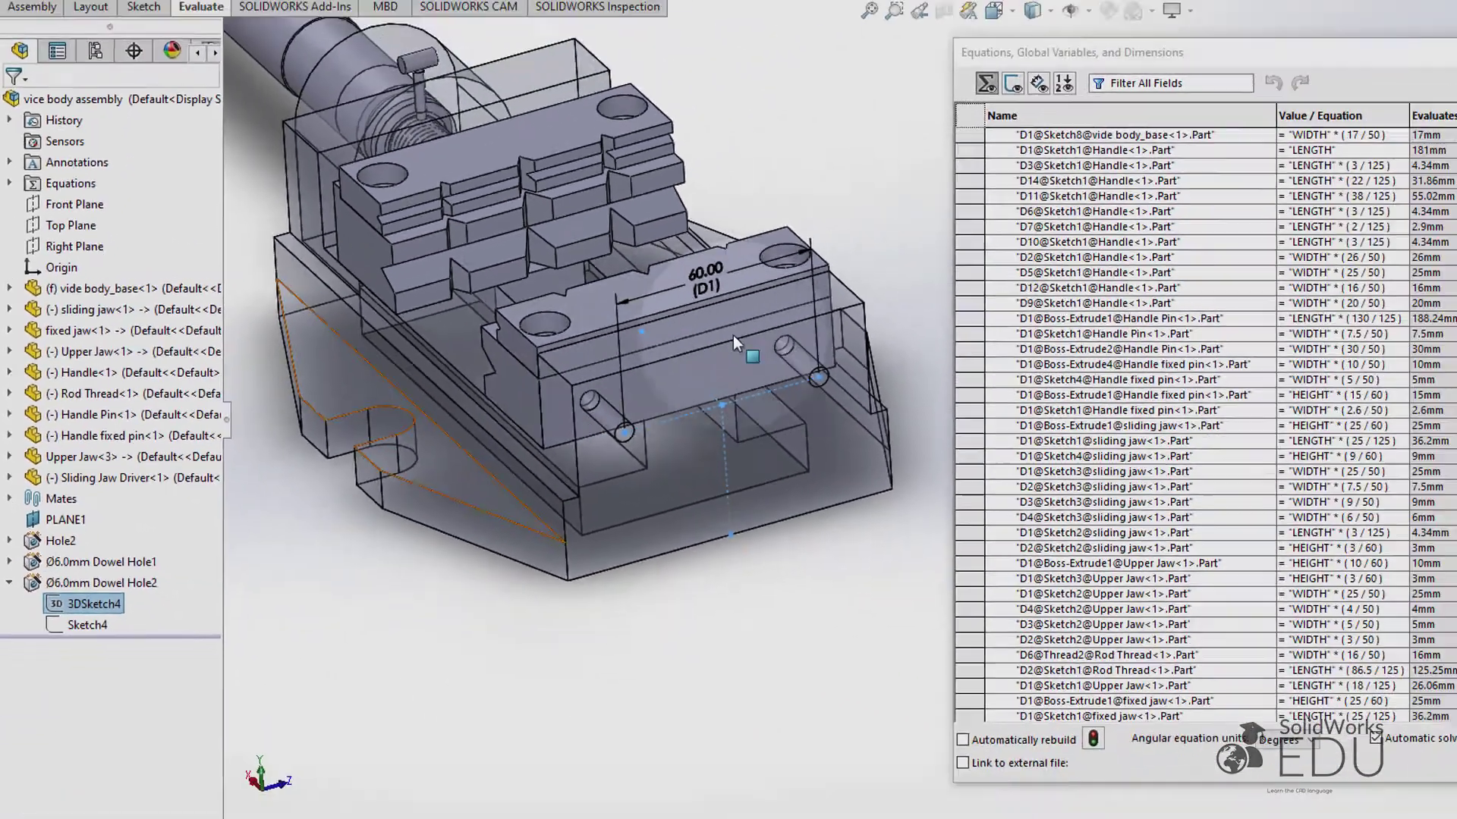
scroll(1123, 625, "down", 4)
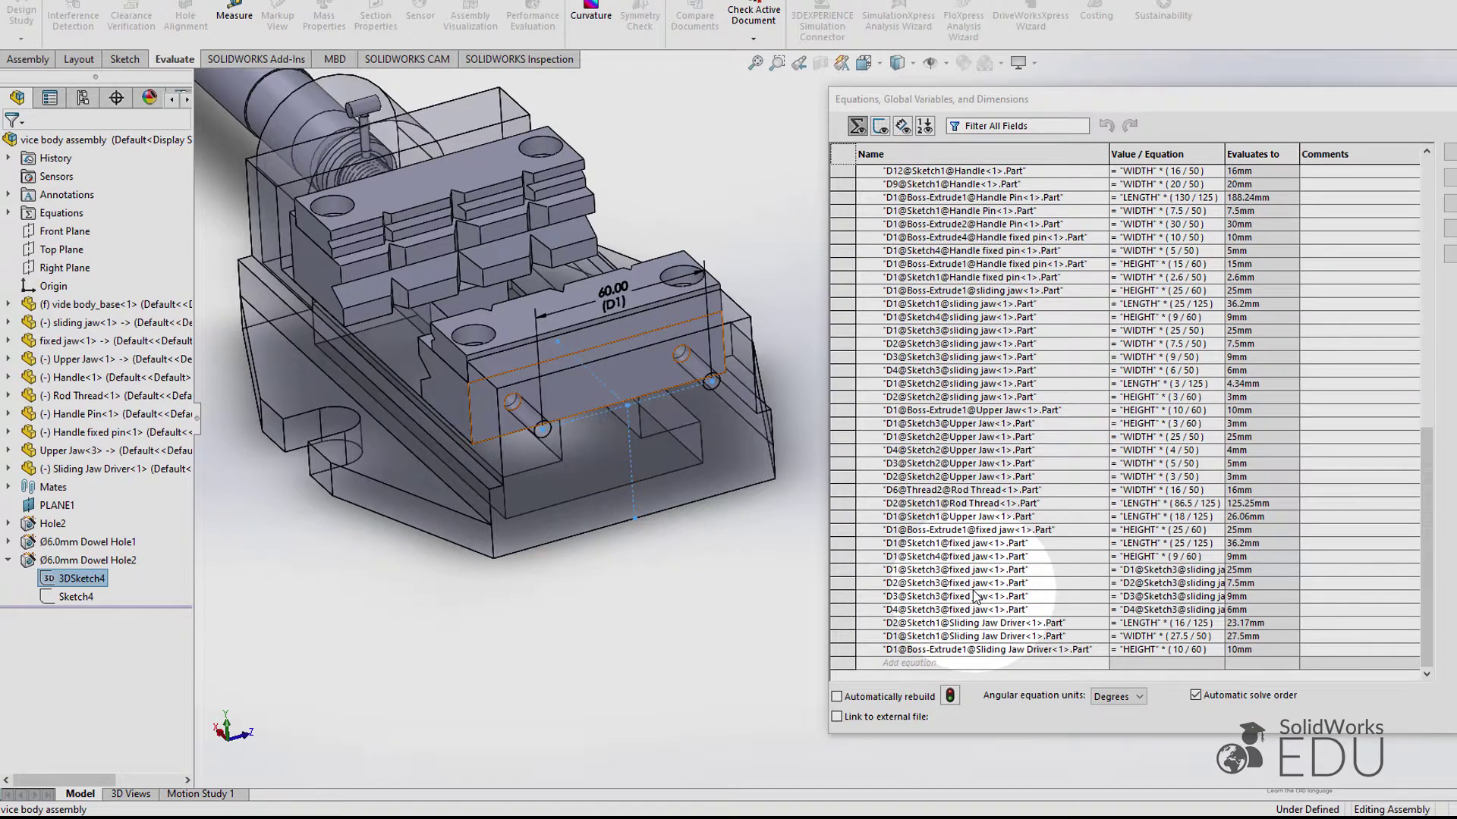
left_click(933, 661)
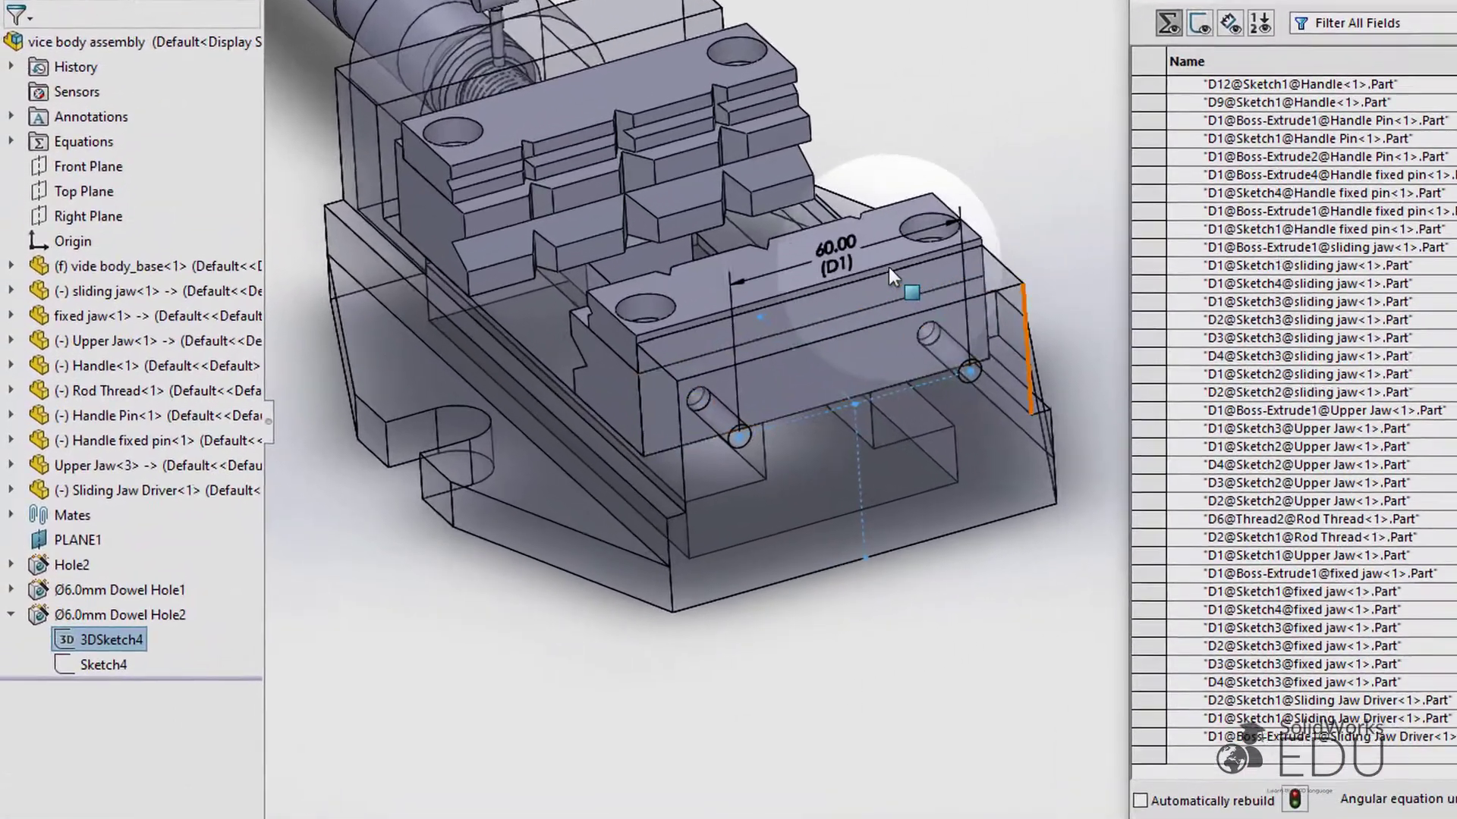
left_click(836, 253)
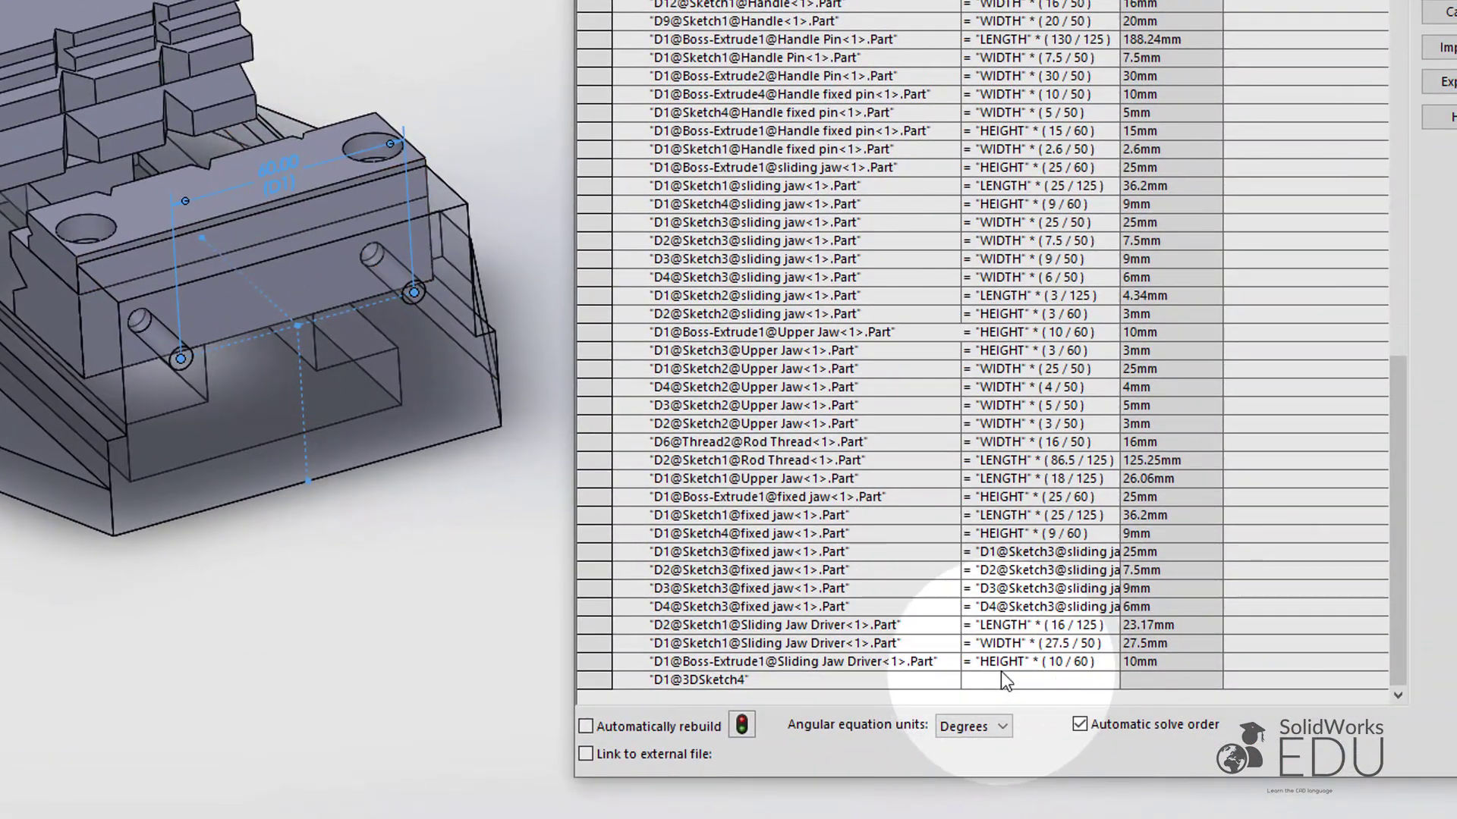
Set the D1@3DSketch4 equation to "WIDTH" * (60 / 50) using the WIDTH global variable
left_click(1002, 677)
mouse_move(999, 702)
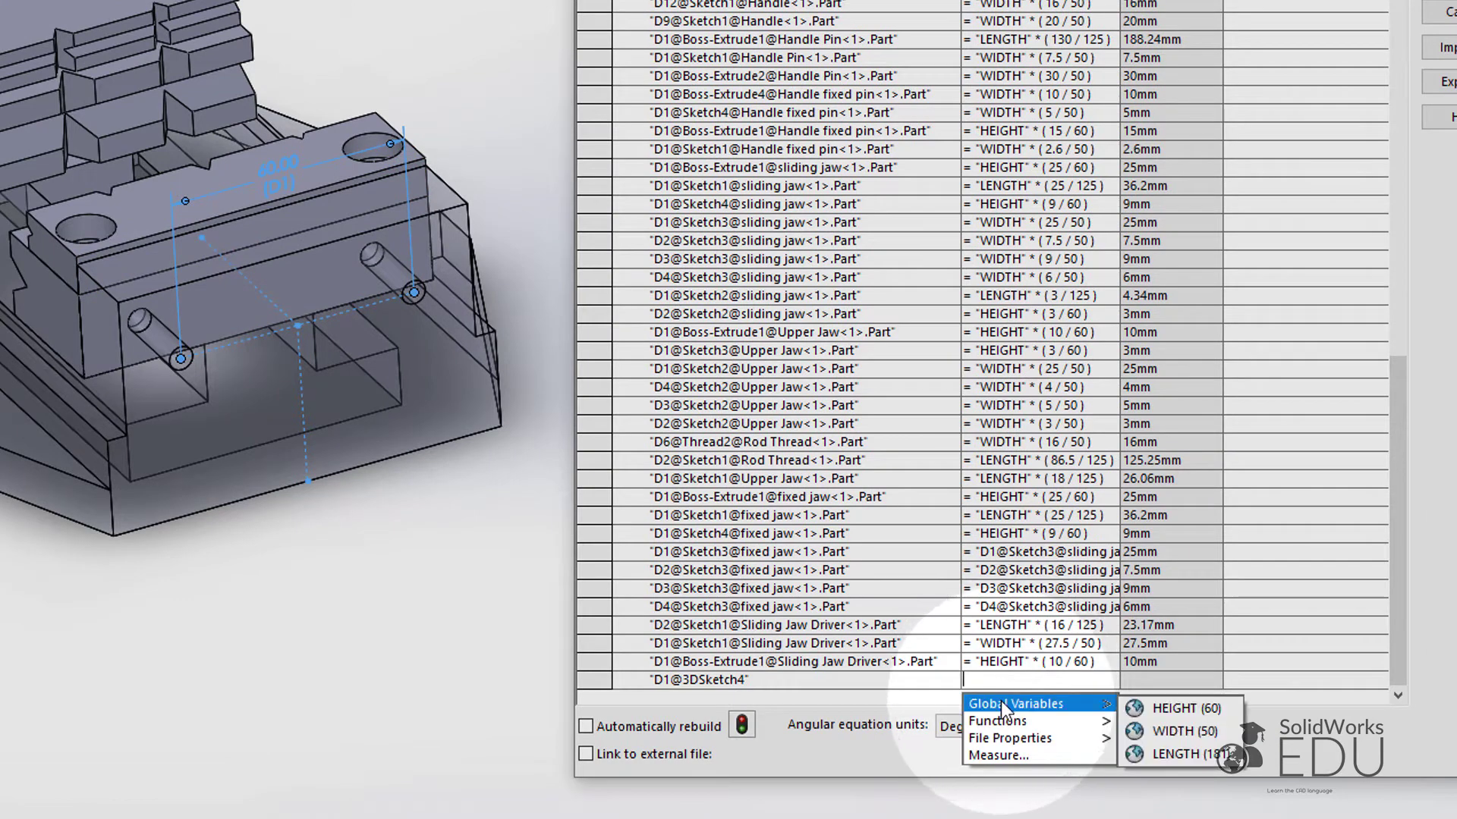
left_click(1185, 731)
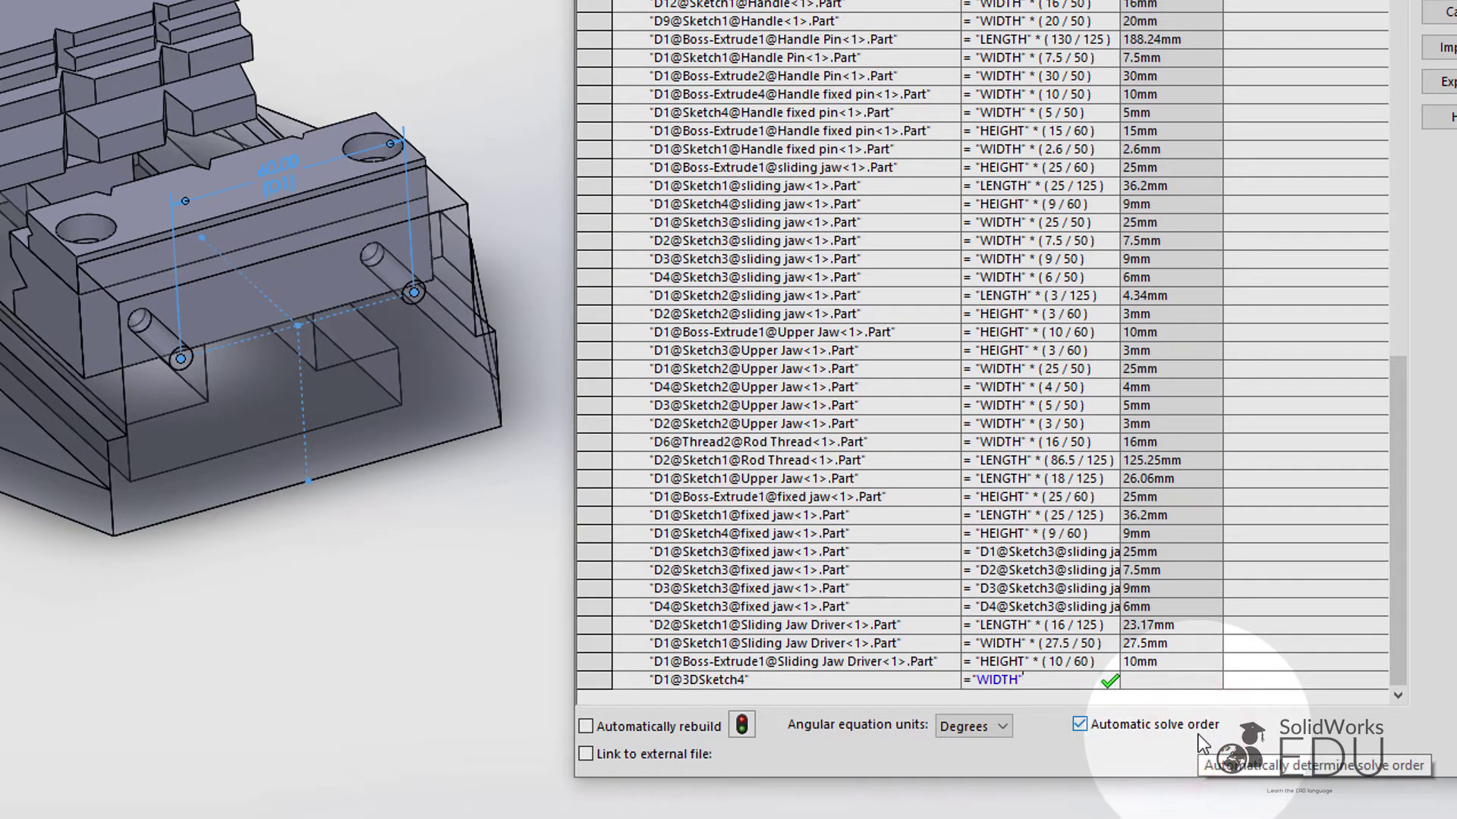
type("*(")
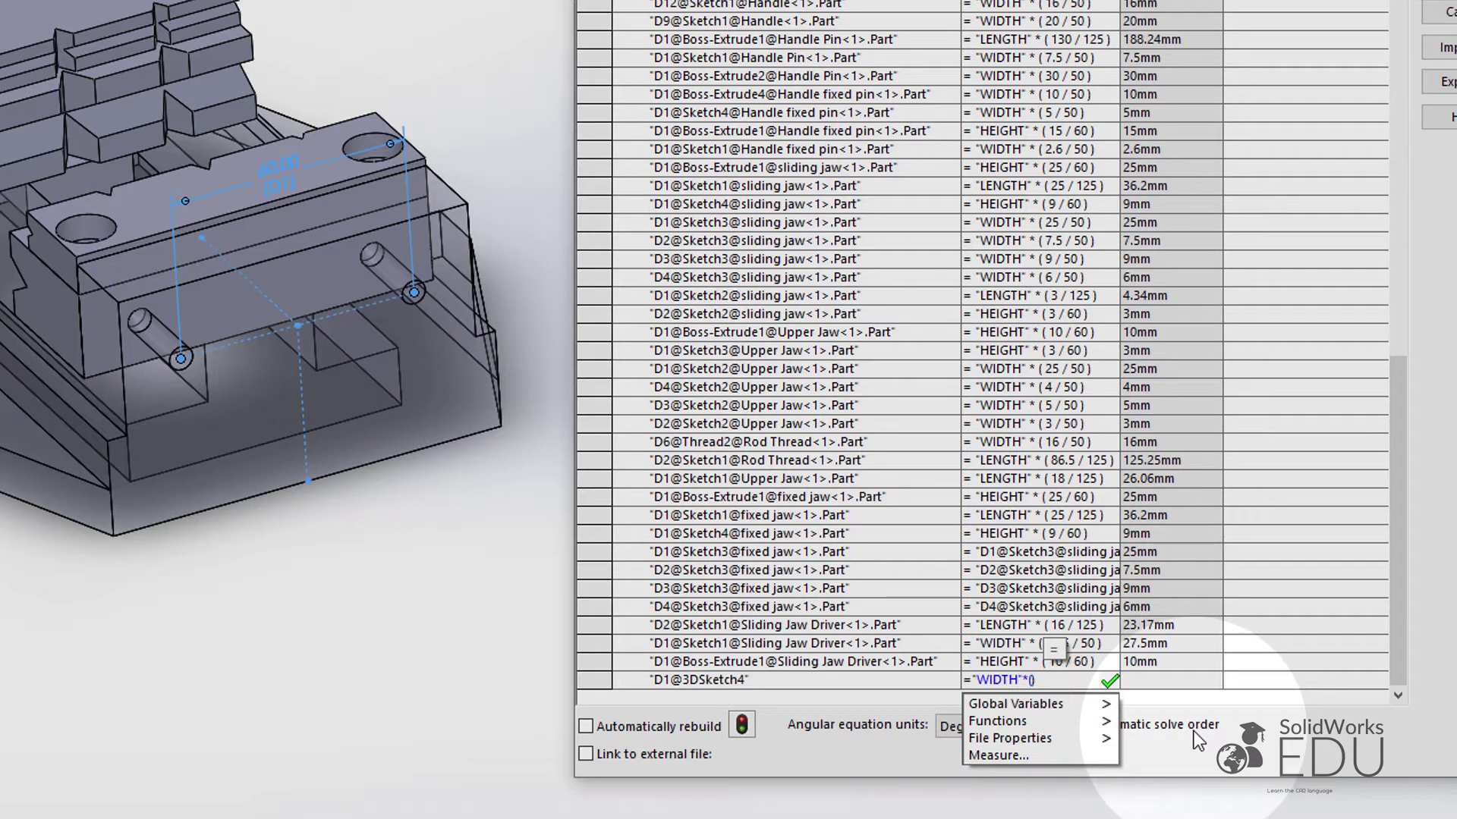
type("60 / 50")
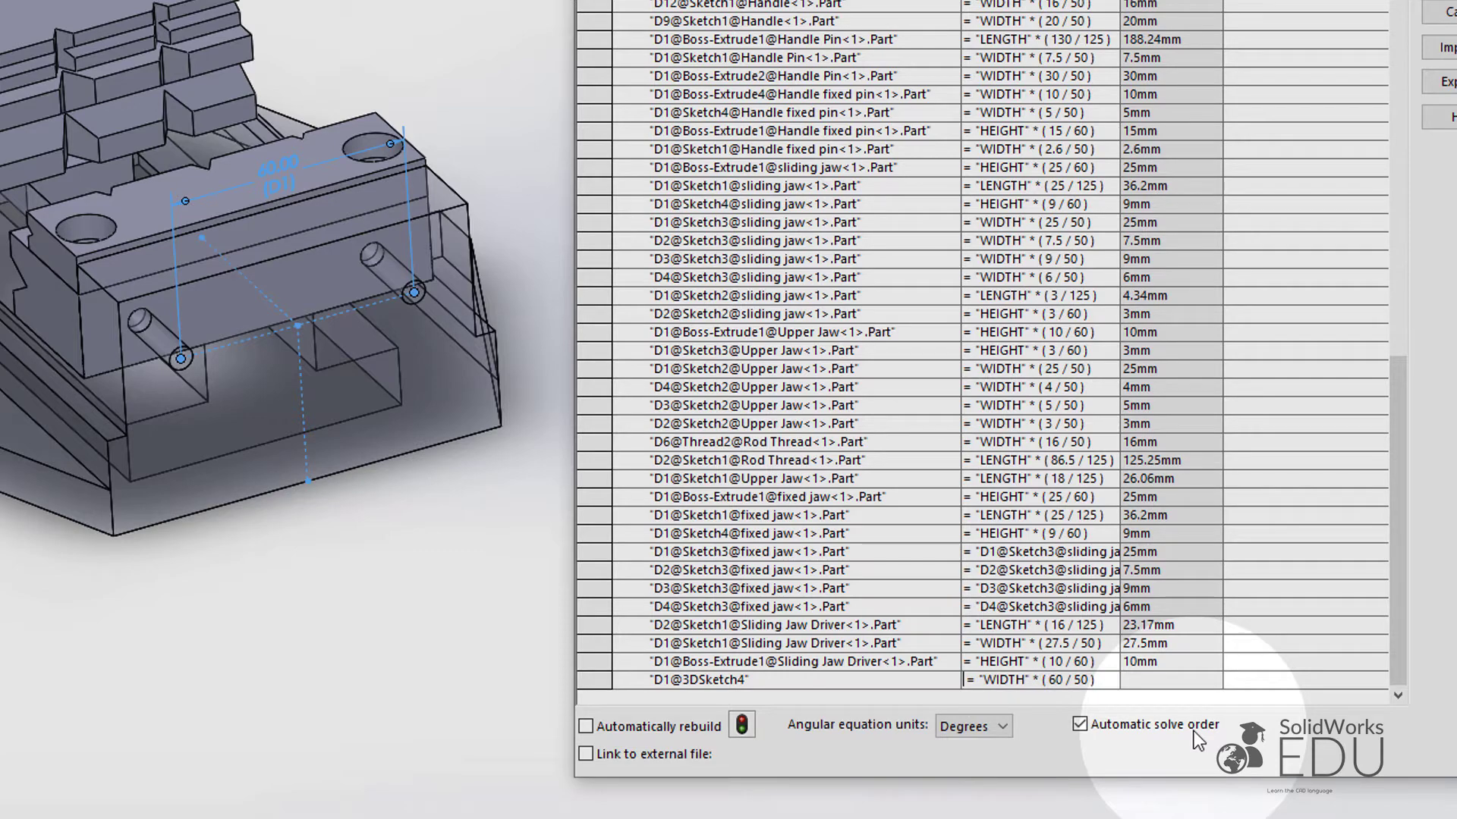
key("Return")
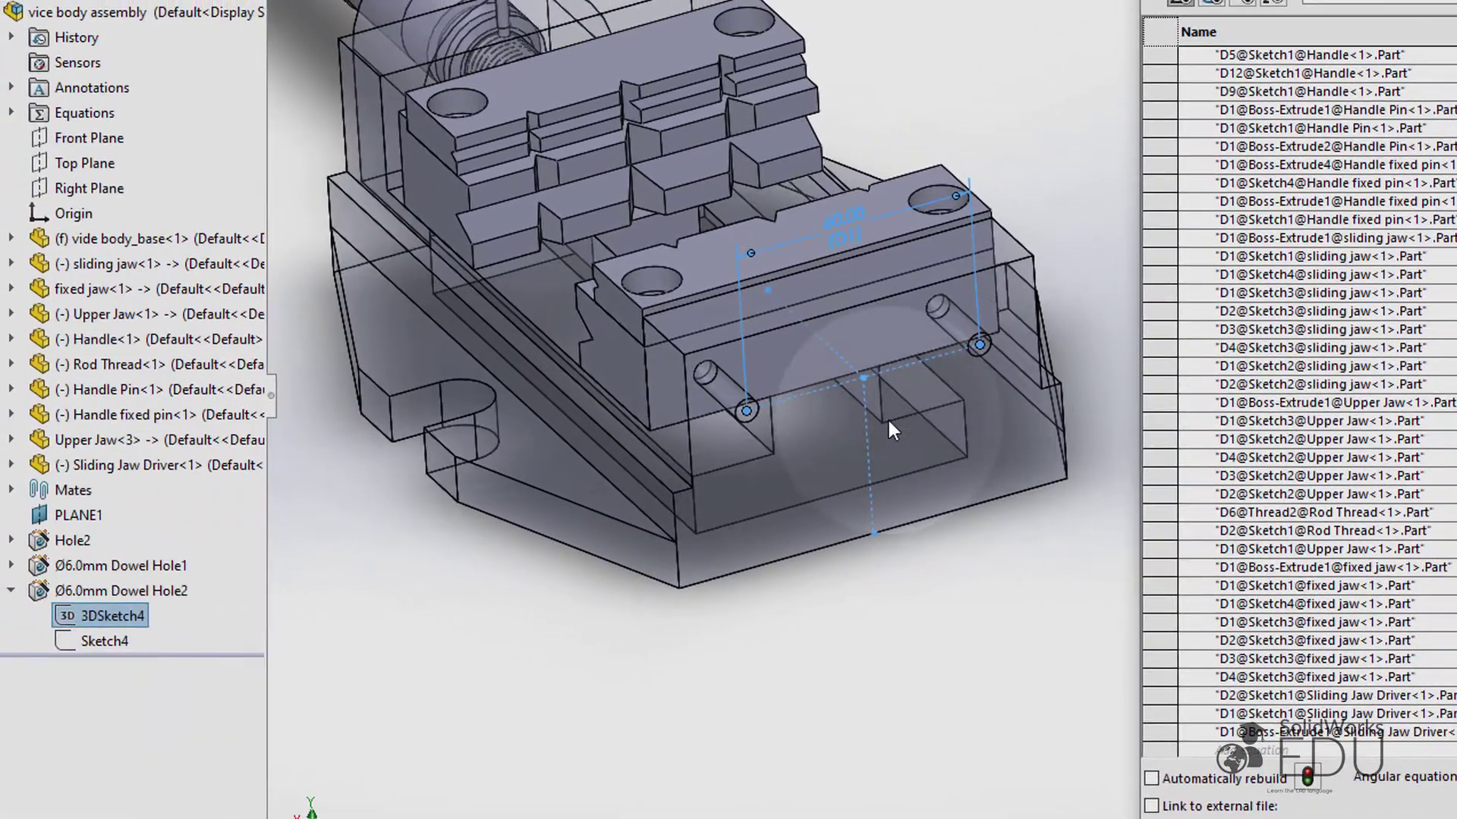
Display the dimensions of Sketch4 in Ø6.0mm Dowel Hole2, seen from above at the fixed jaw's dowel holes
left_click_drag(88, 595, 69, 637)
left_click(88, 639)
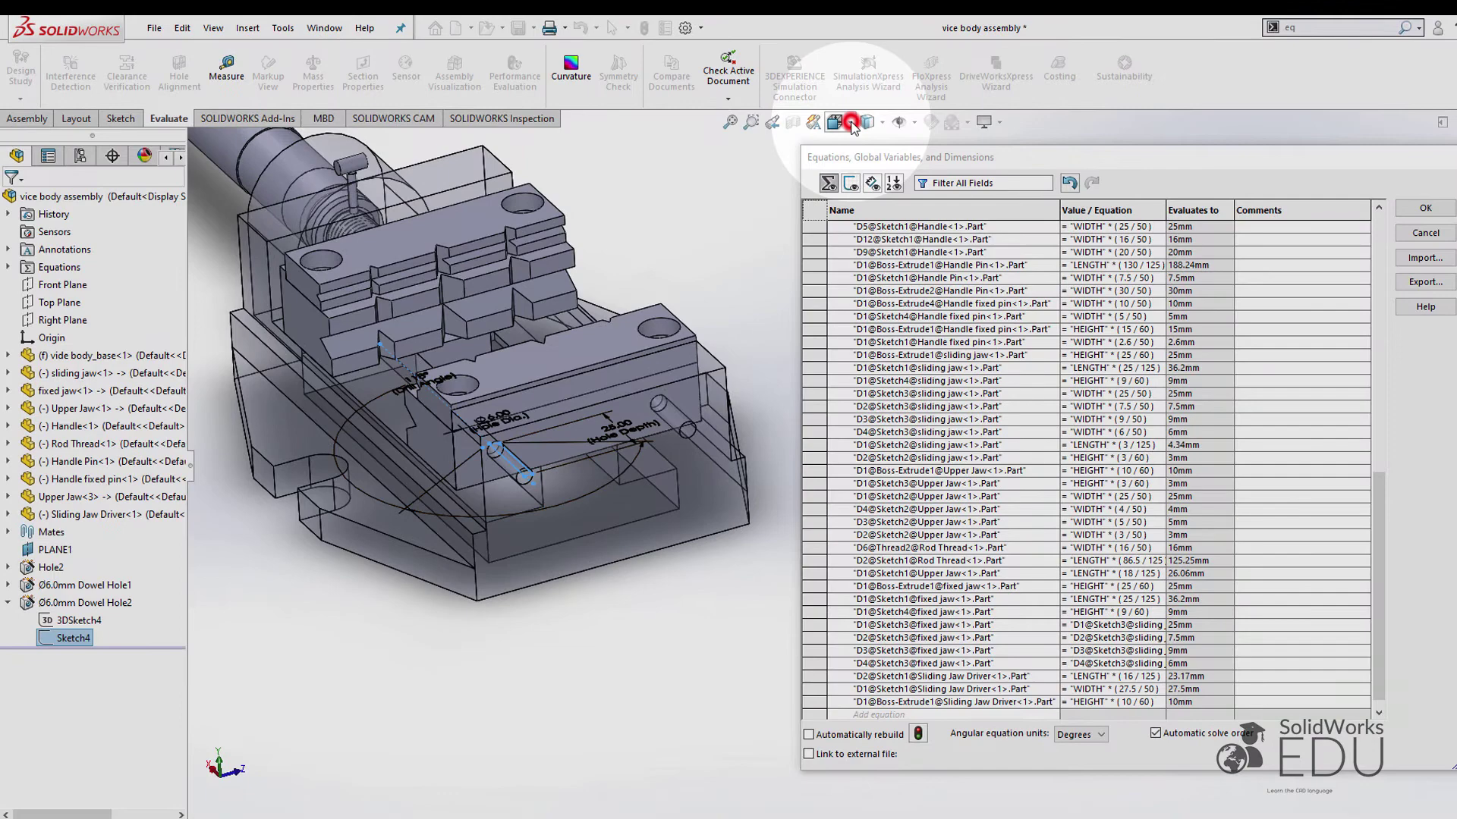
left_click(850, 123)
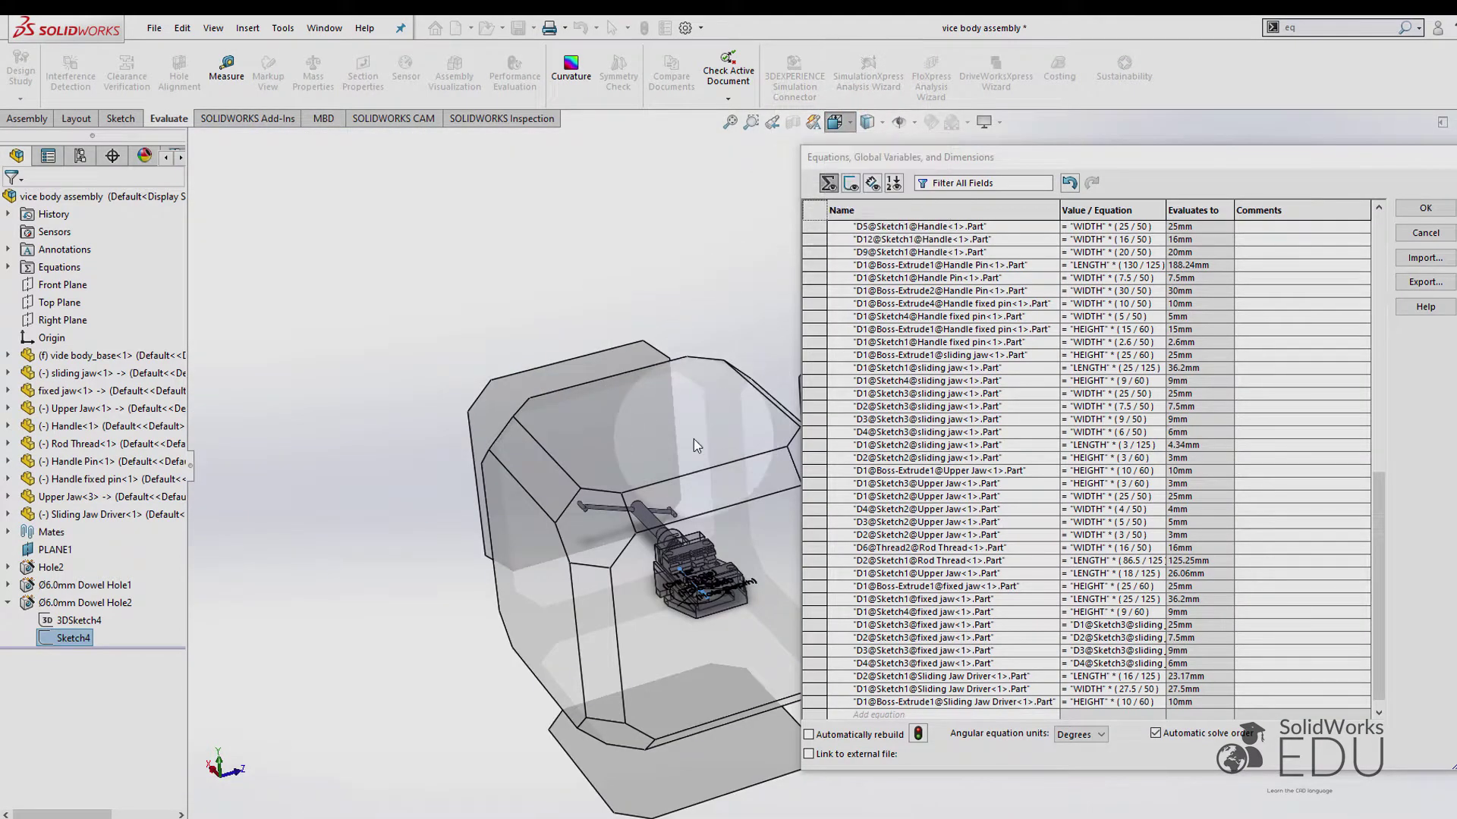
left_click(693, 439)
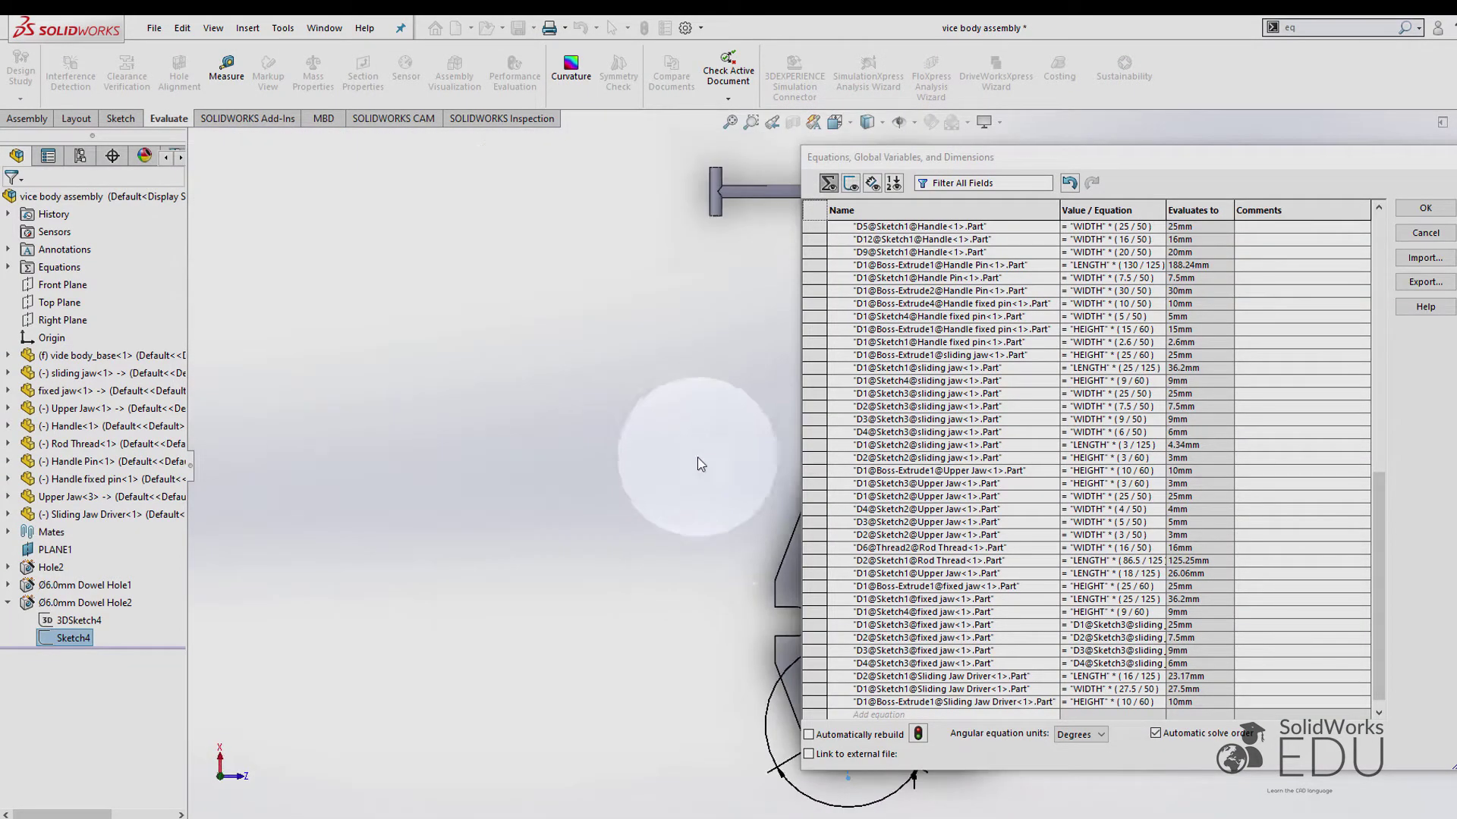
middle_click_drag(664, 529, 227, 412, "ctrl")
scroll(562, 569, "up", 3)
scroll(657, 552, "down", 5)
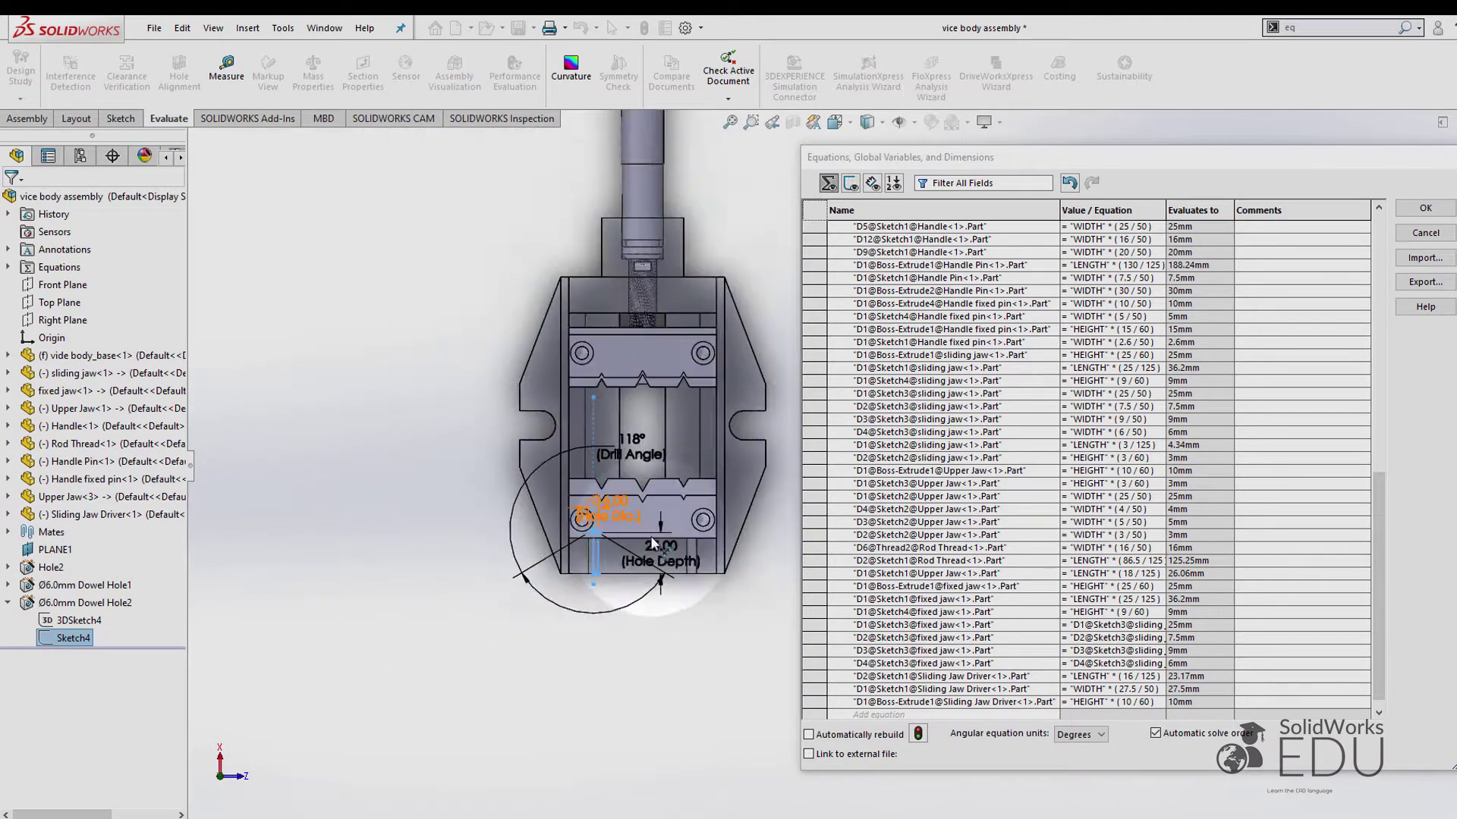
scroll(768, 438, "down", 3)
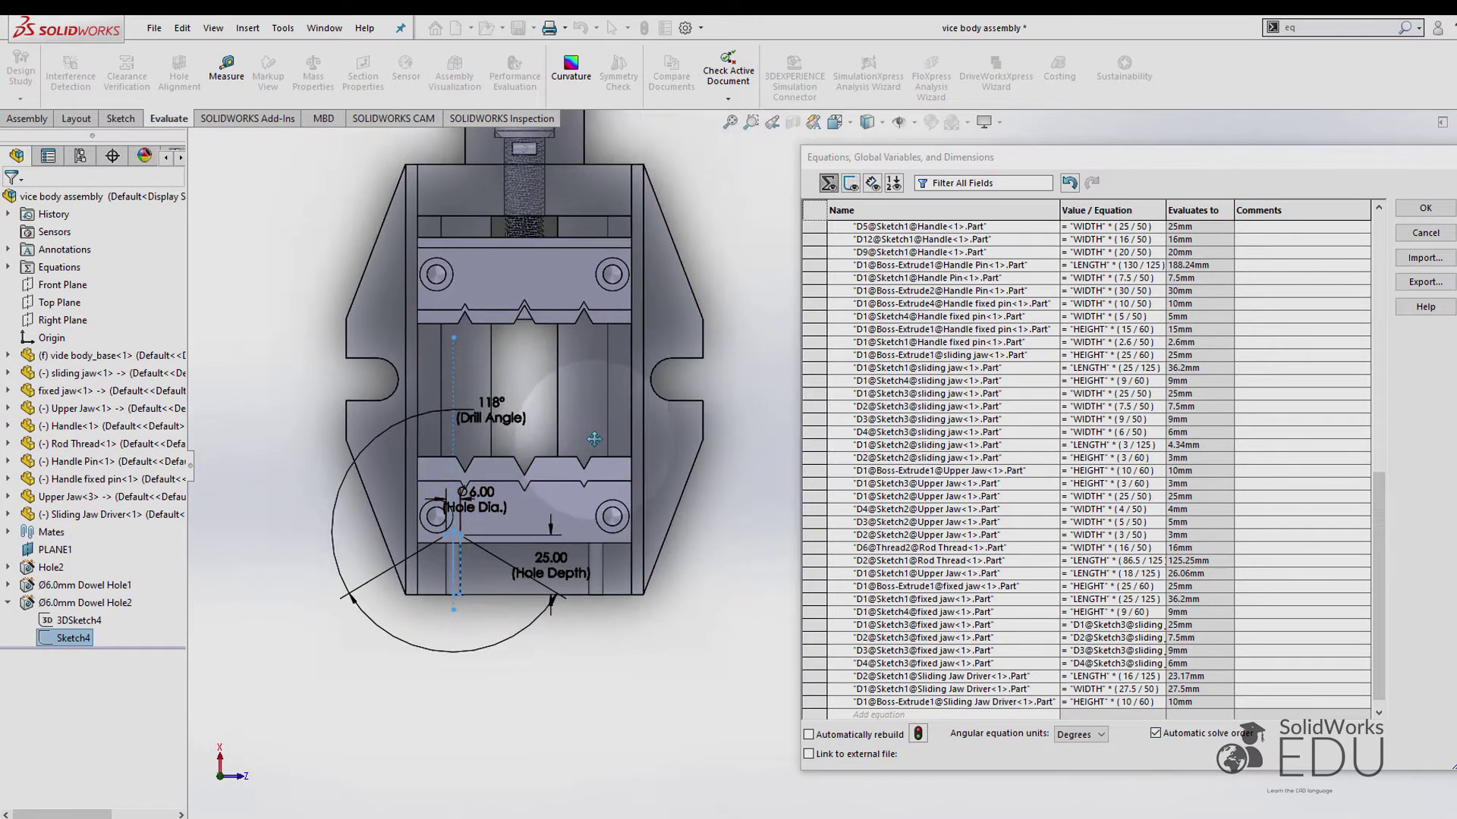
scroll(486, 456, "down", 3)
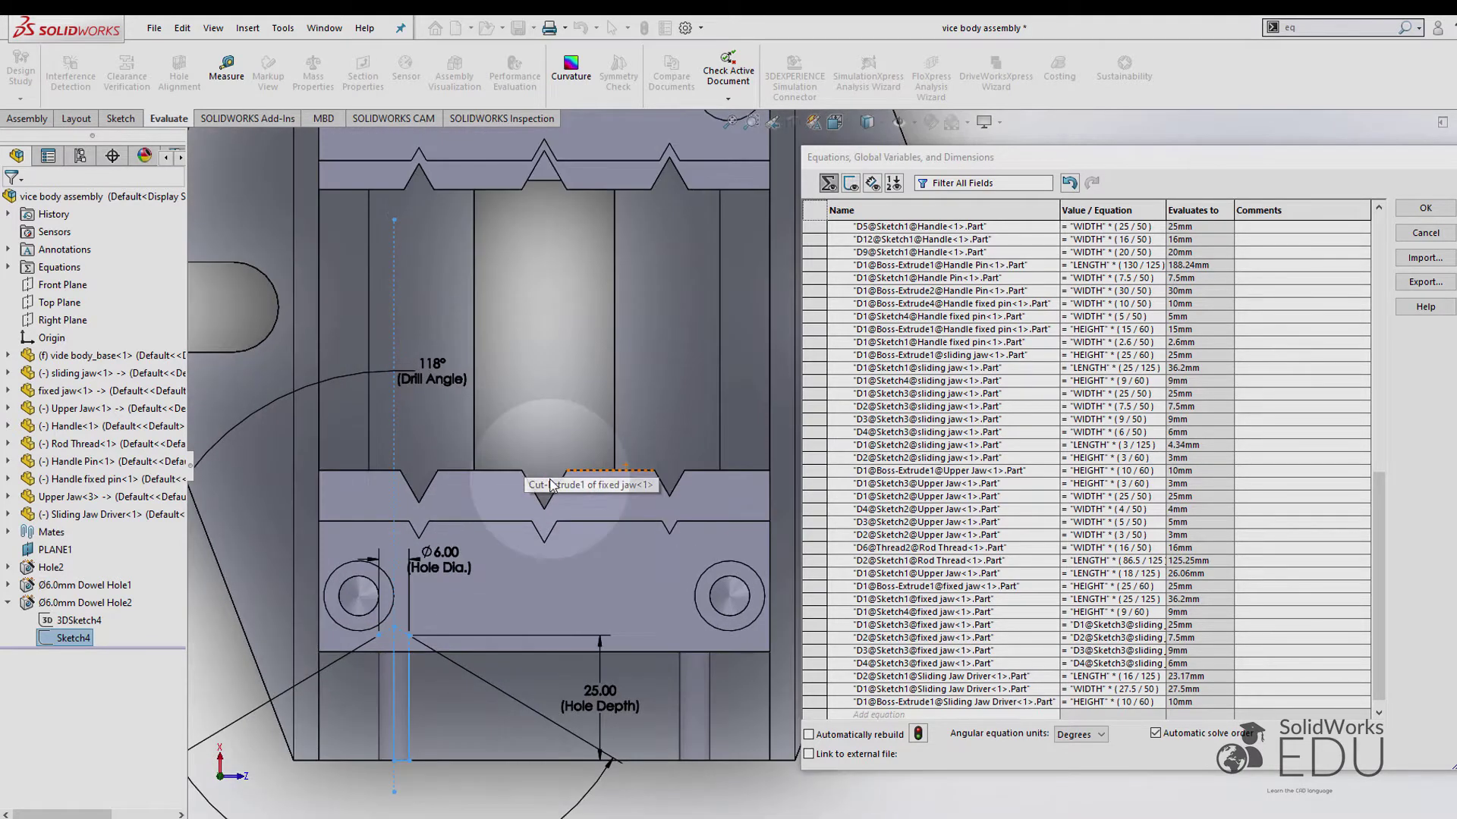
middle_click_drag(511, 334, 466, 306)
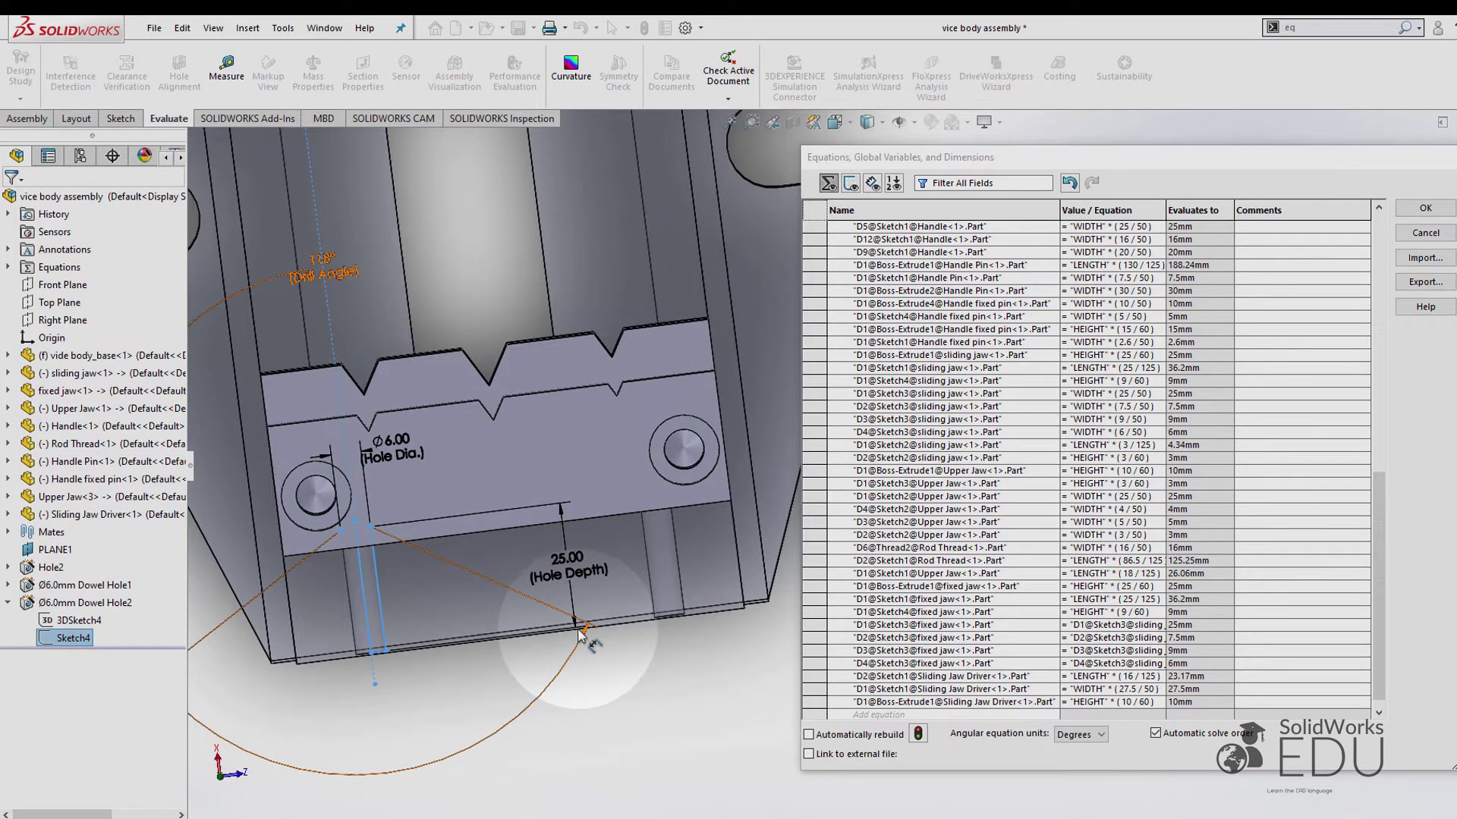
scroll(382, 628, "up", 2)
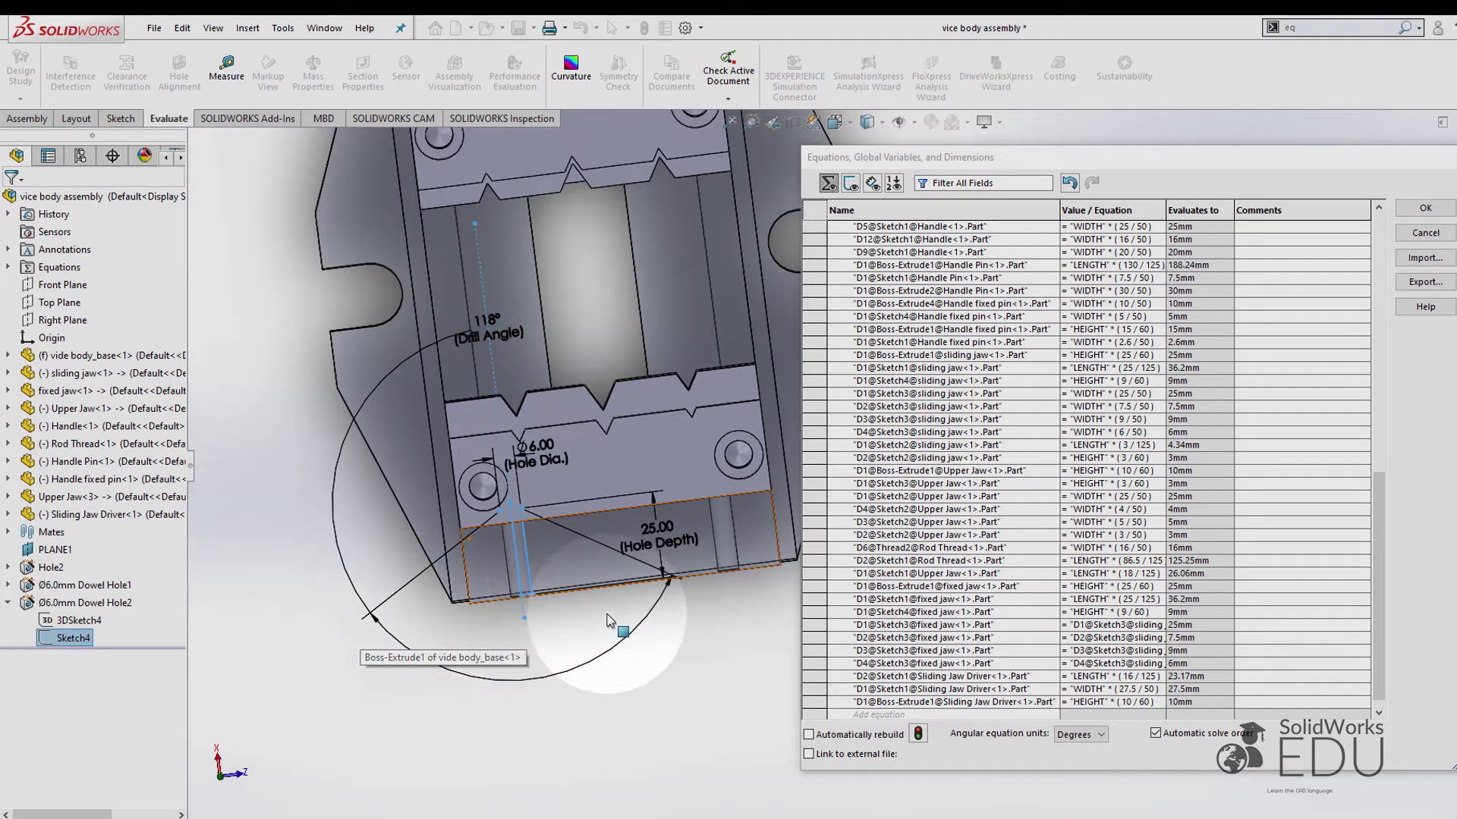
scroll(603, 616, "down", 1)
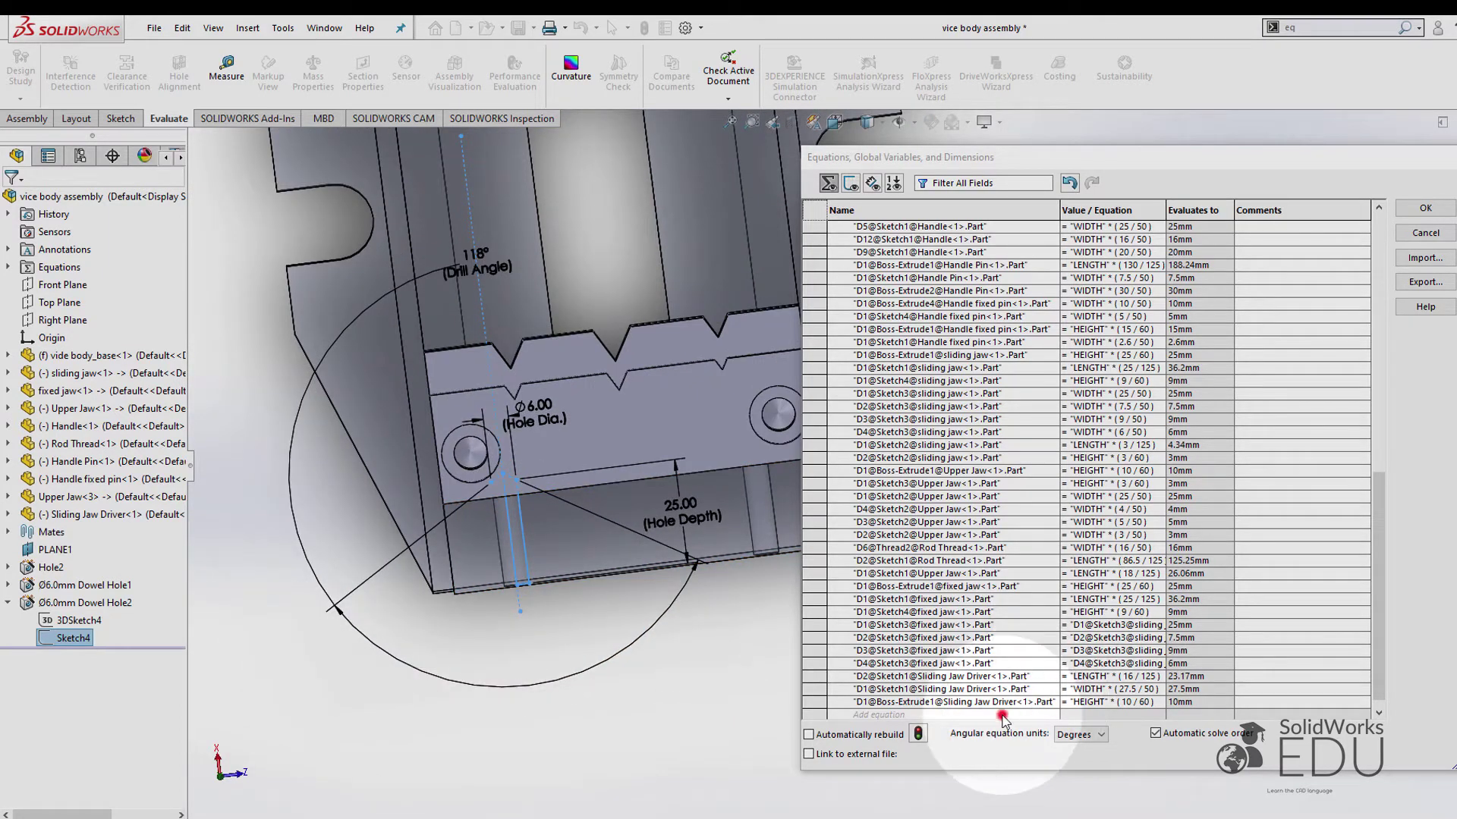
Add an equation for Sketch4's Hole Depth dimension equal to "LENGTH" * (25 / 125)
left_click(1006, 715)
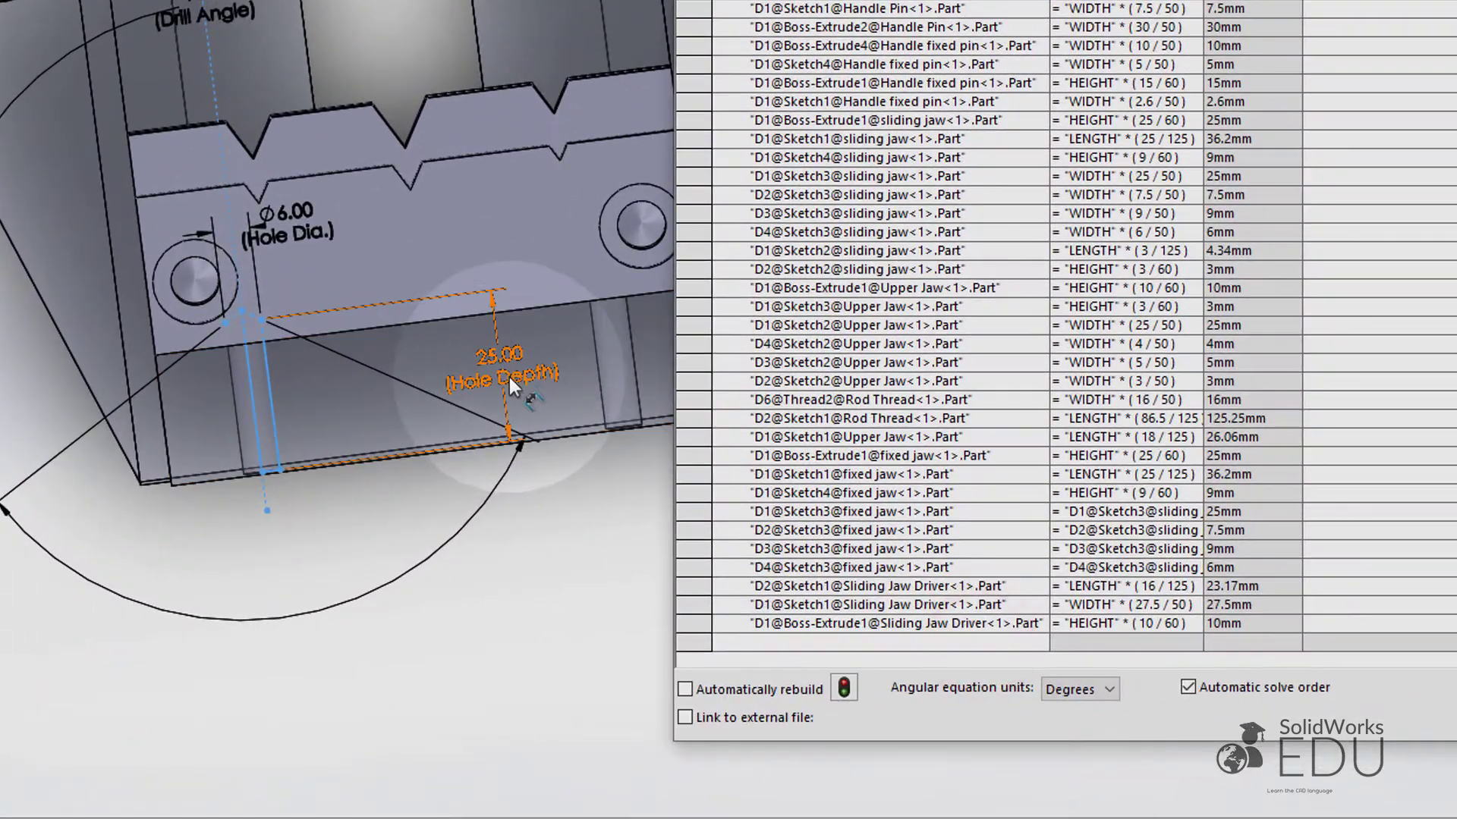
left_click(502, 362)
mouse_move(1112, 666)
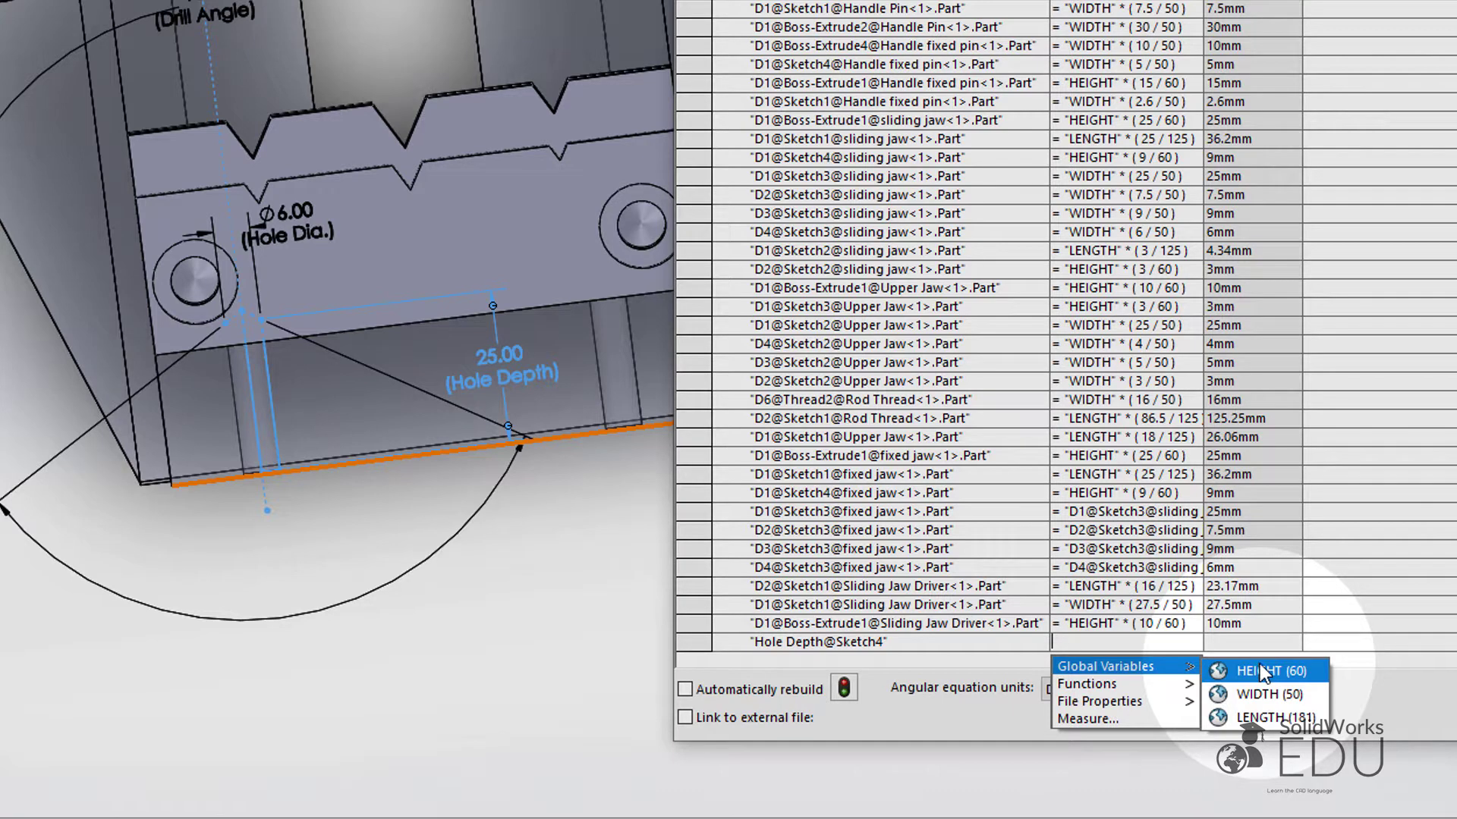
left_click(1261, 716)
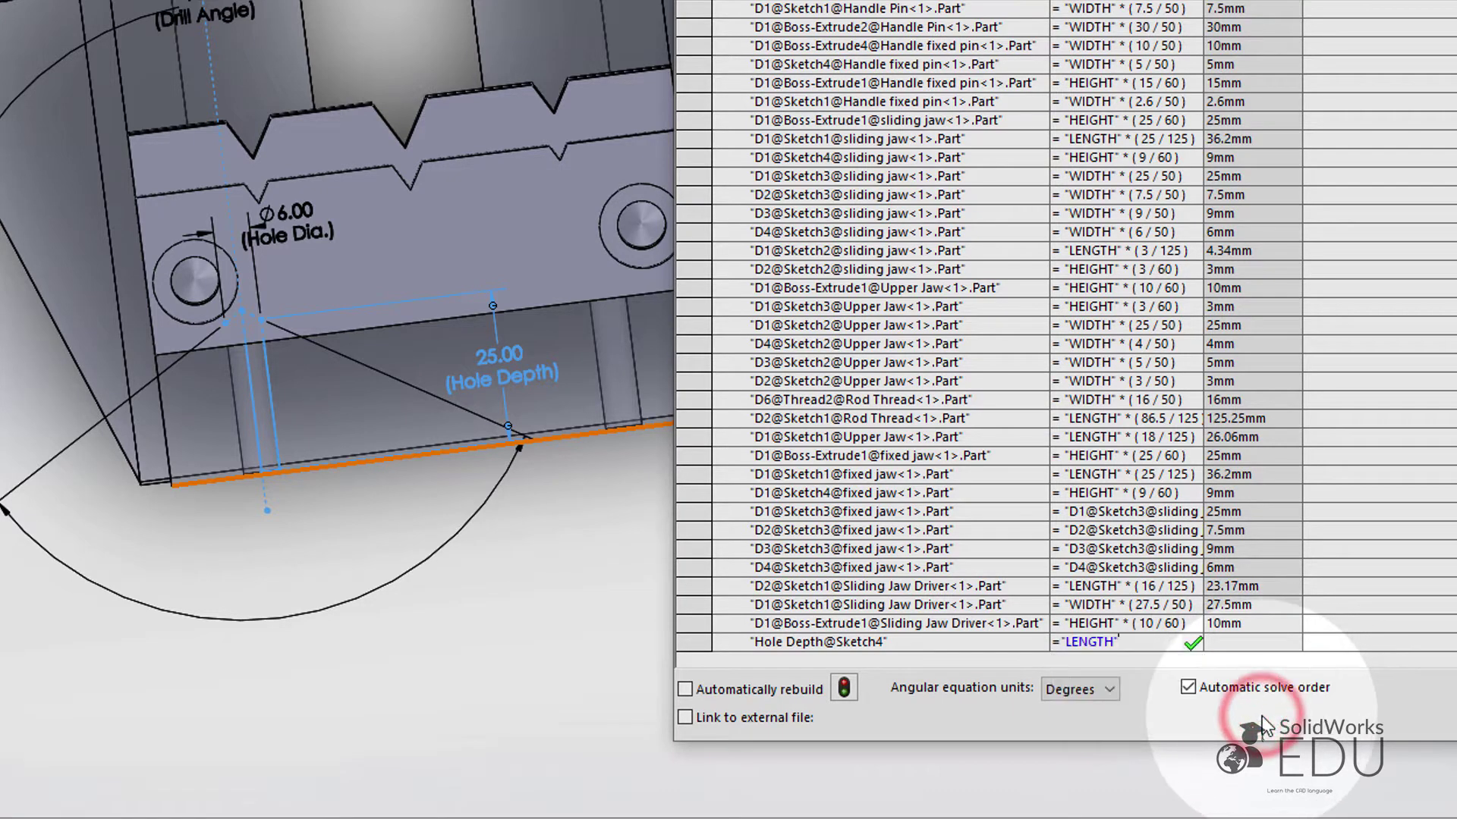
type("*()")
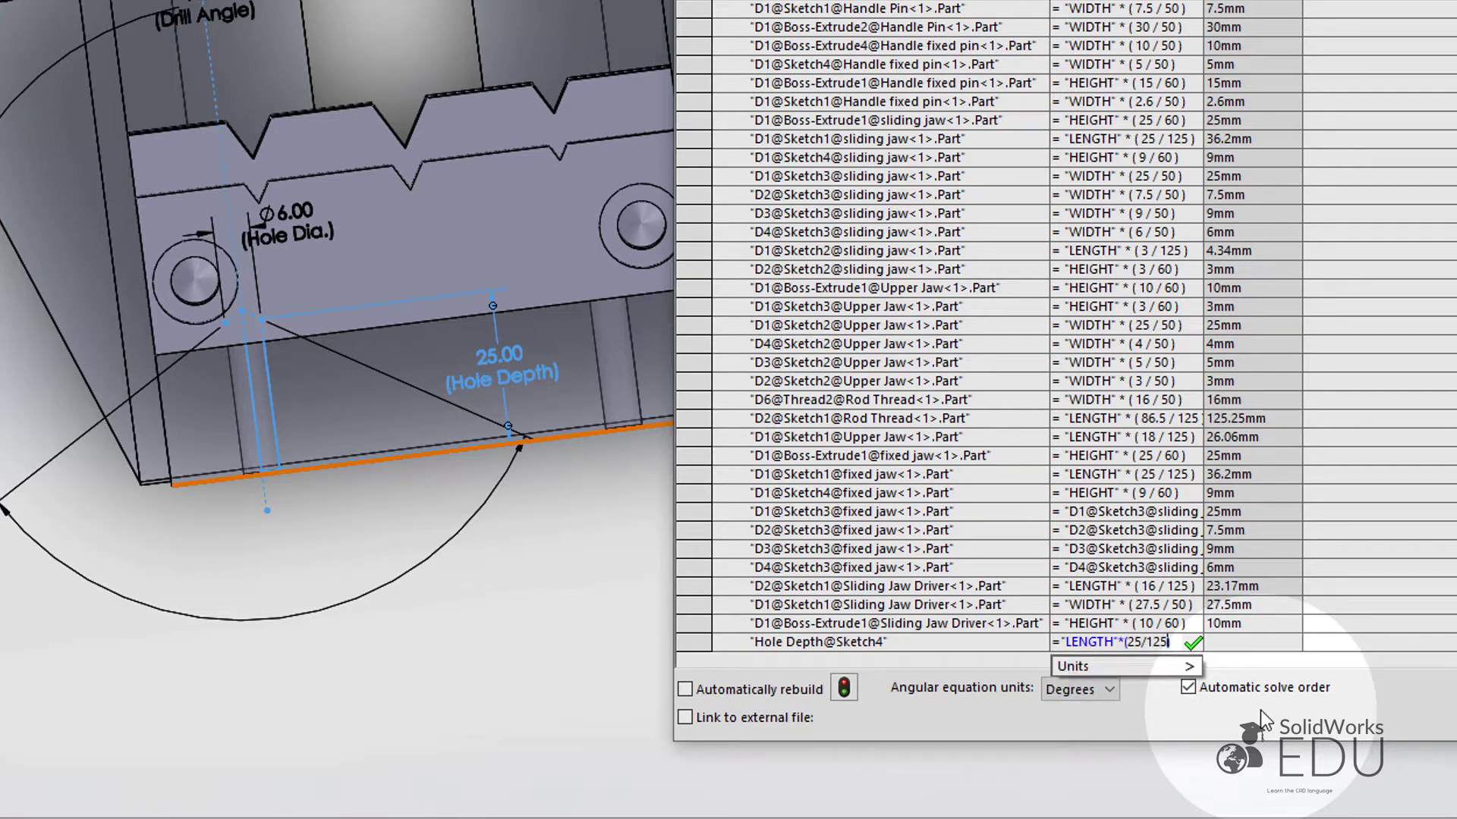
key("Return")
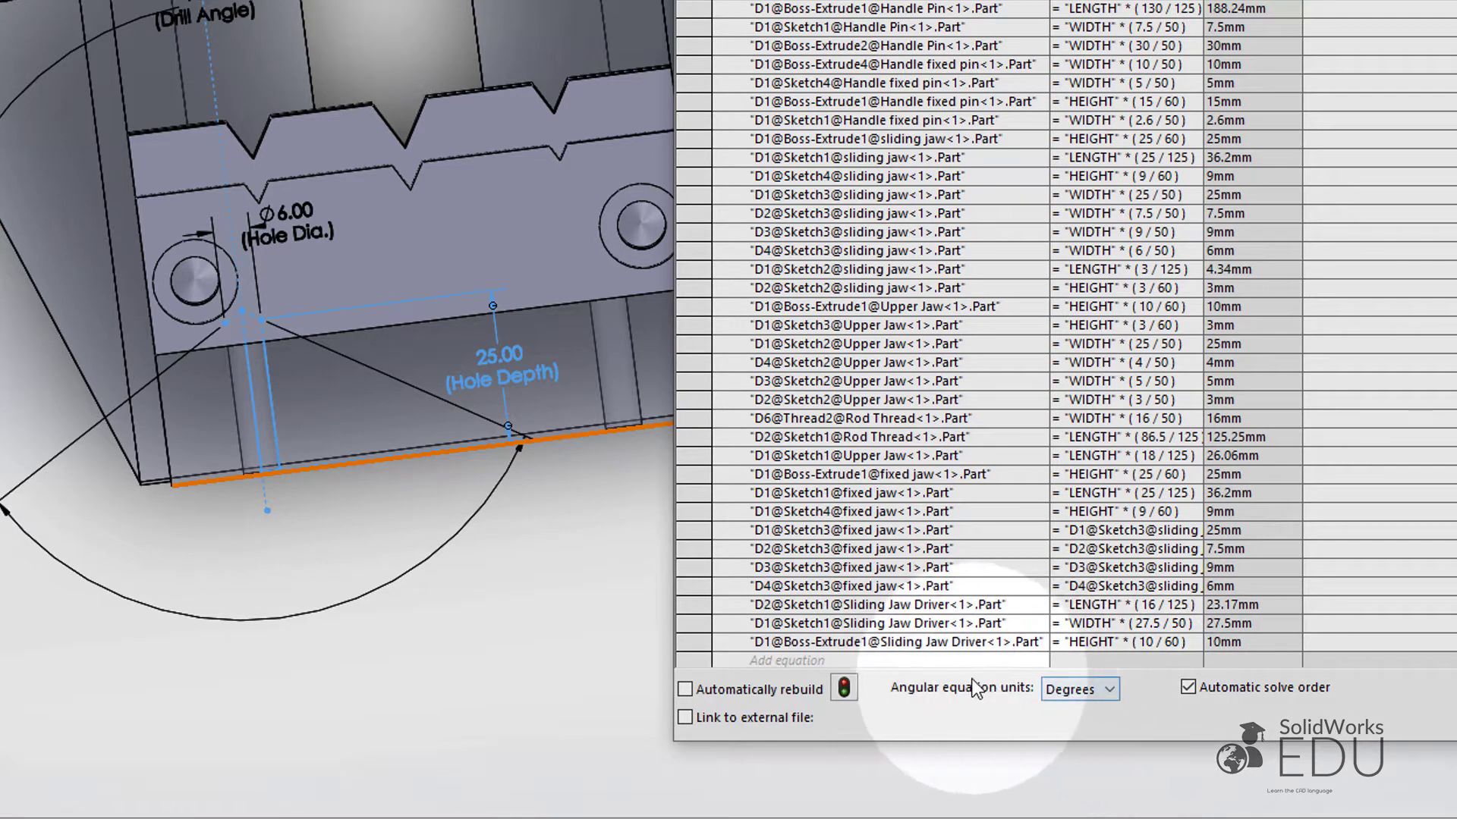
Add an equation for Sketch4's Hole Dia. dimension using if( "LENGTH" > 180, 8, 6 )
left_click(949, 656)
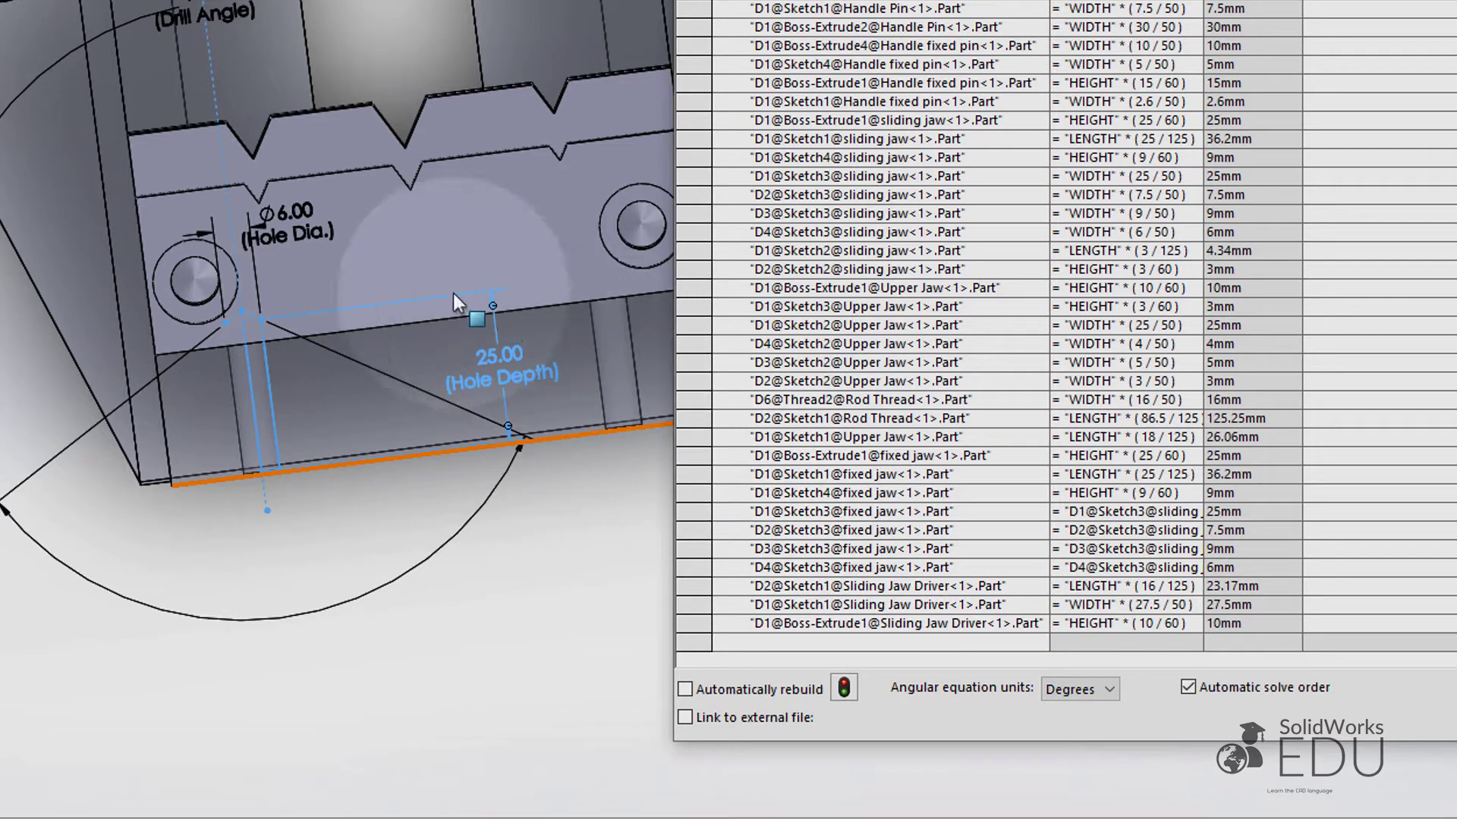
left_click(287, 225)
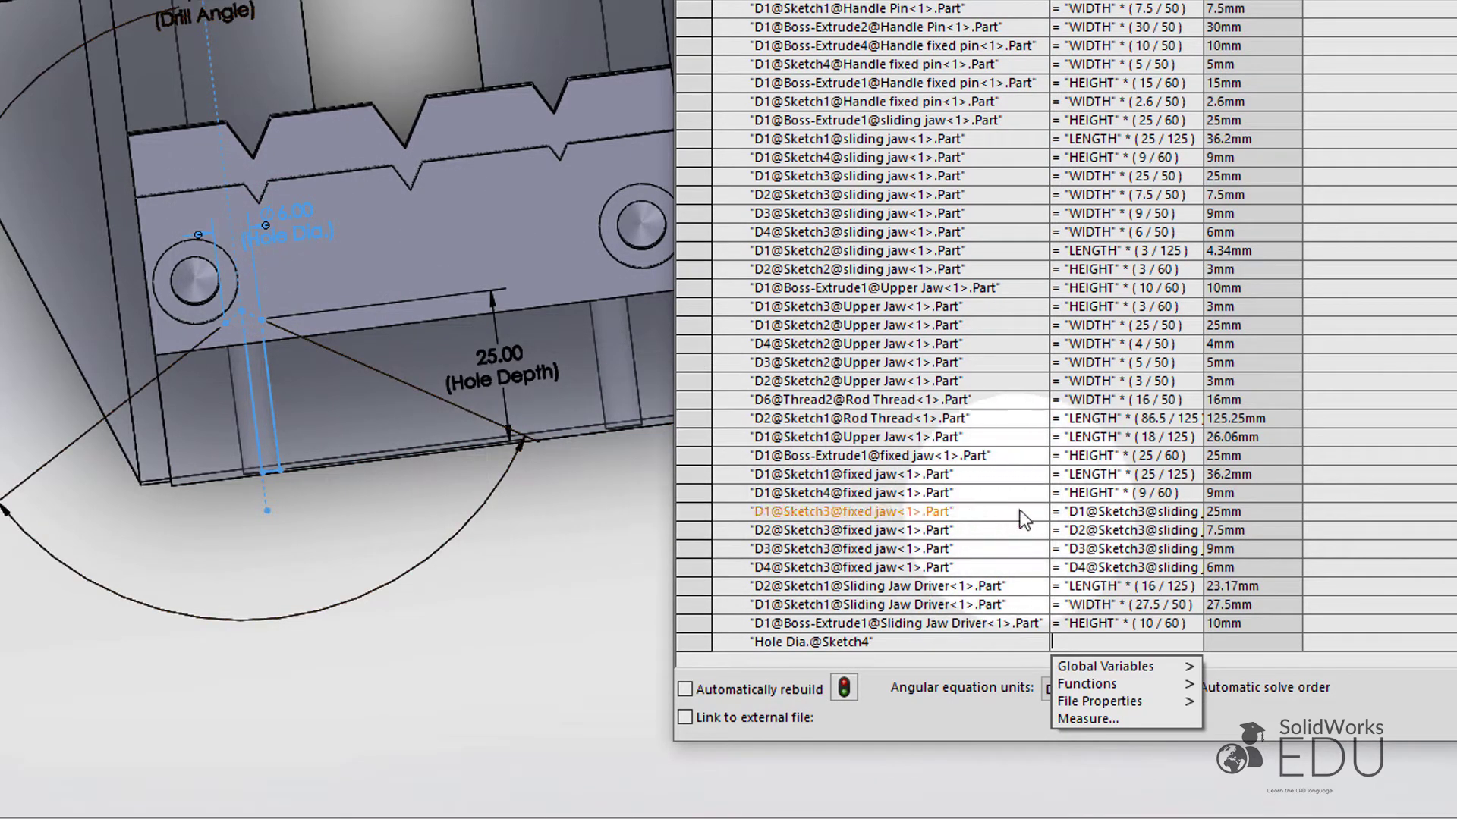
type("=IF")
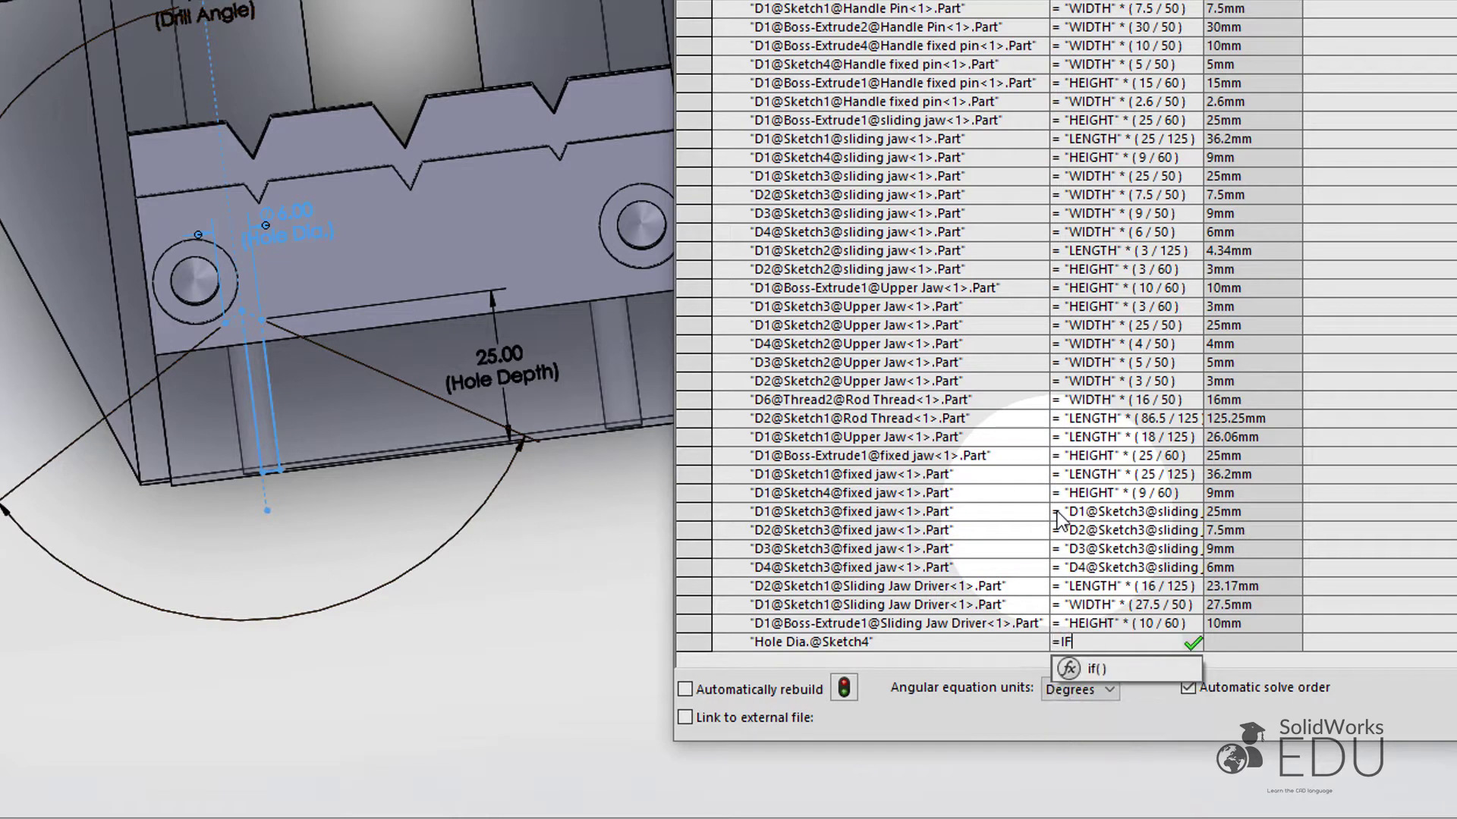
left_click(1096, 669)
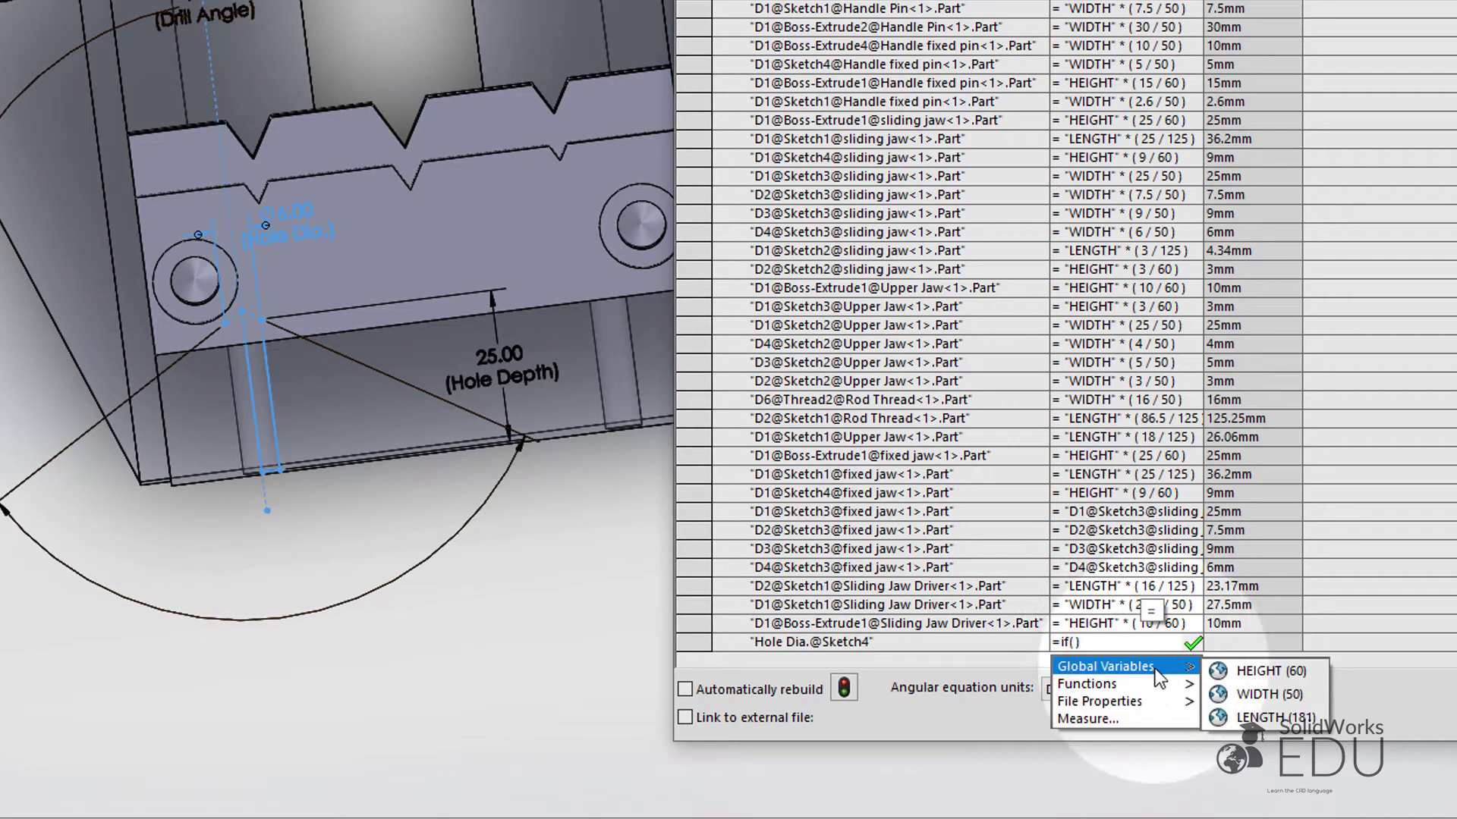
left_click(1238, 717)
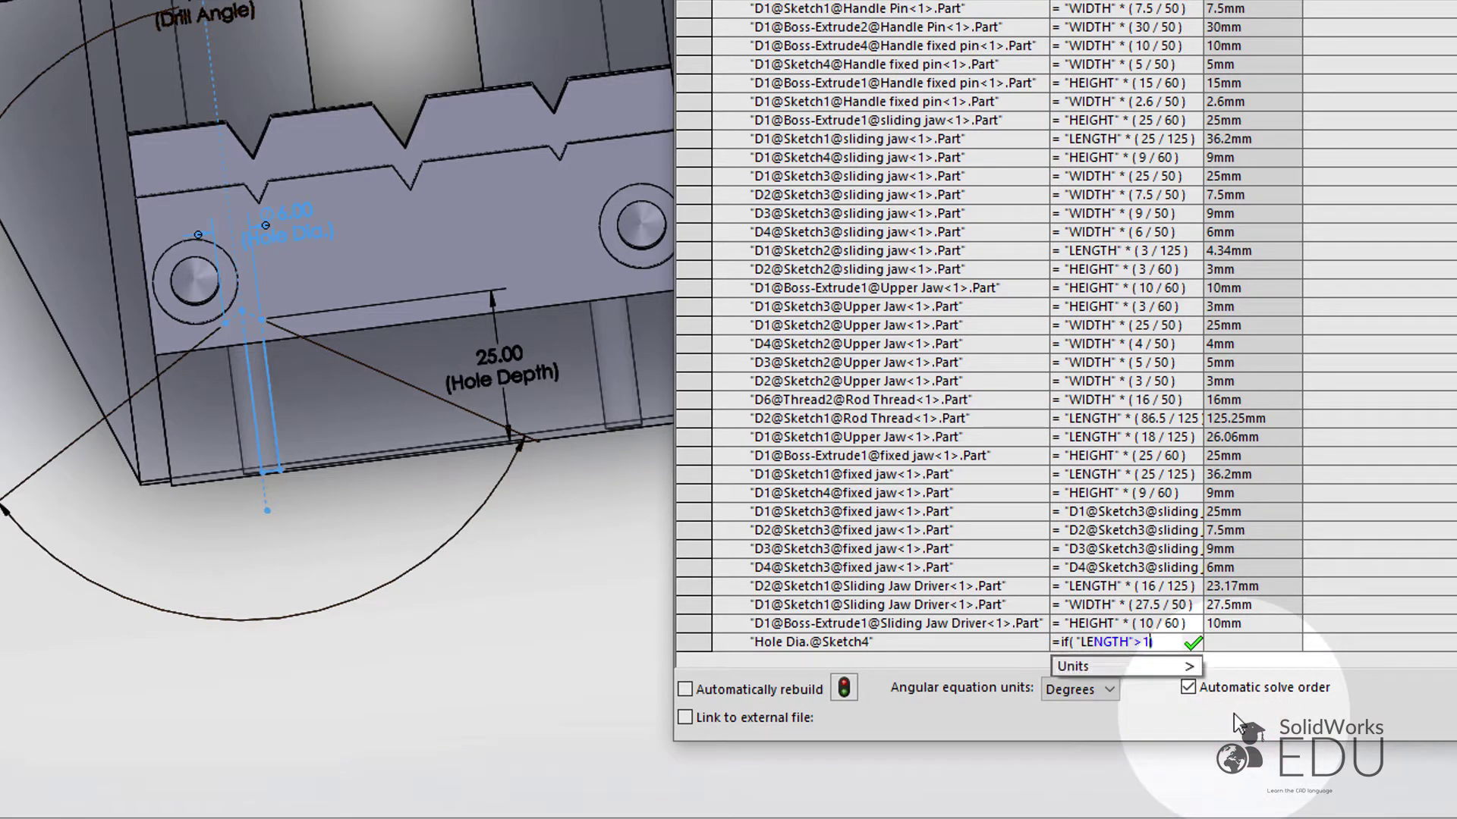
type(">180,")
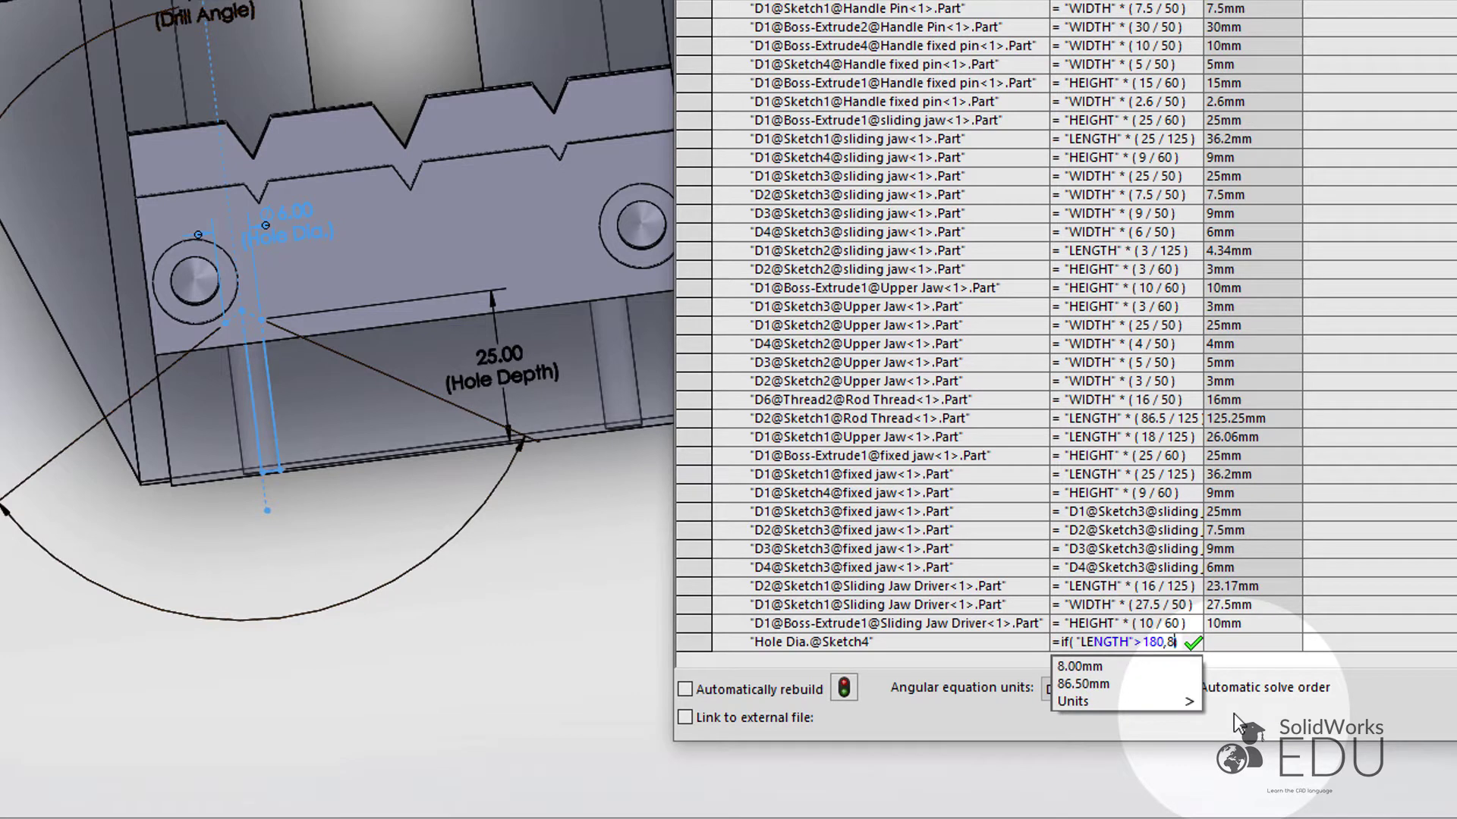
type("8,")
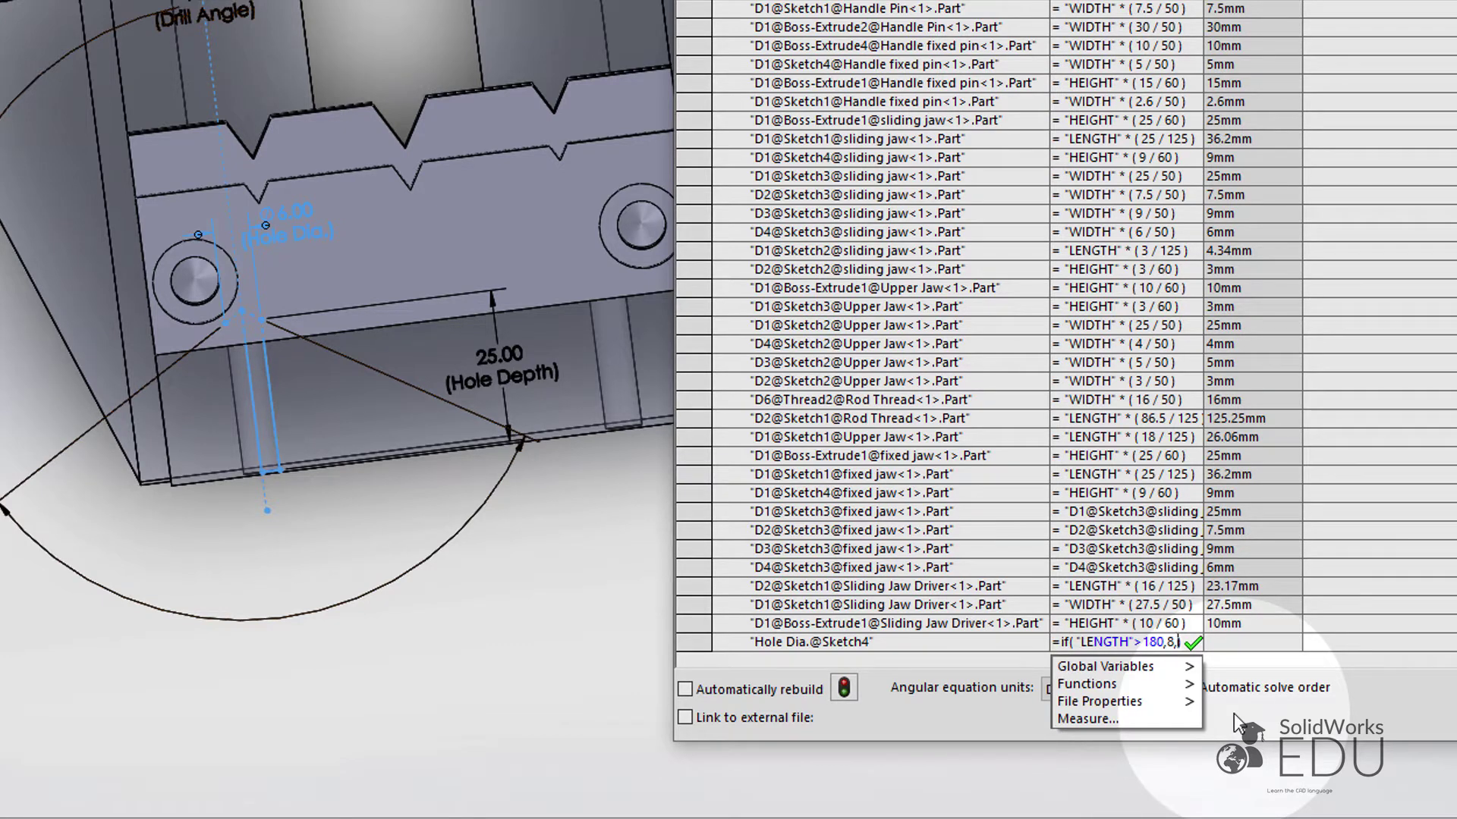
type("6")
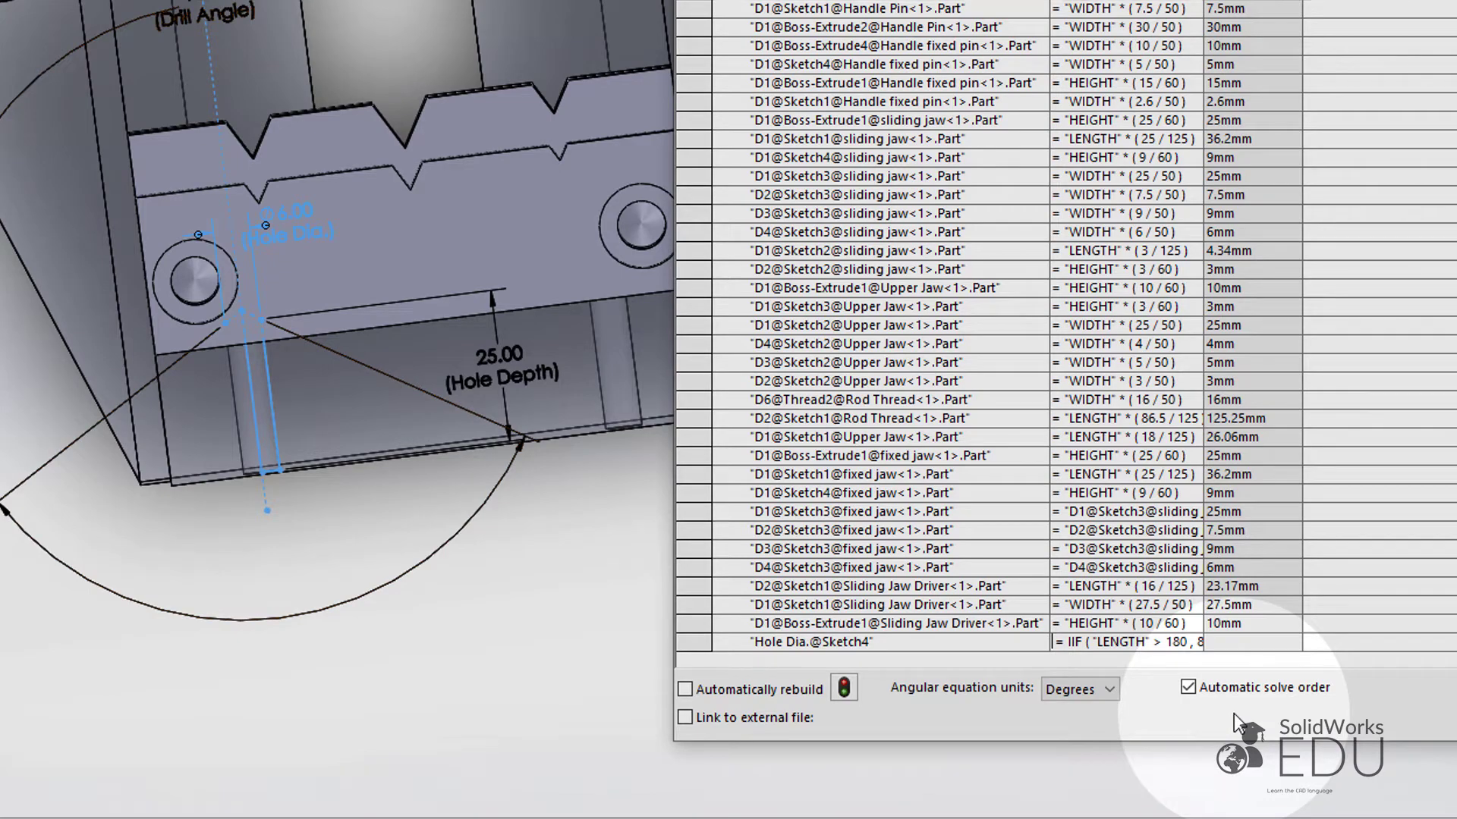
key("Escape")
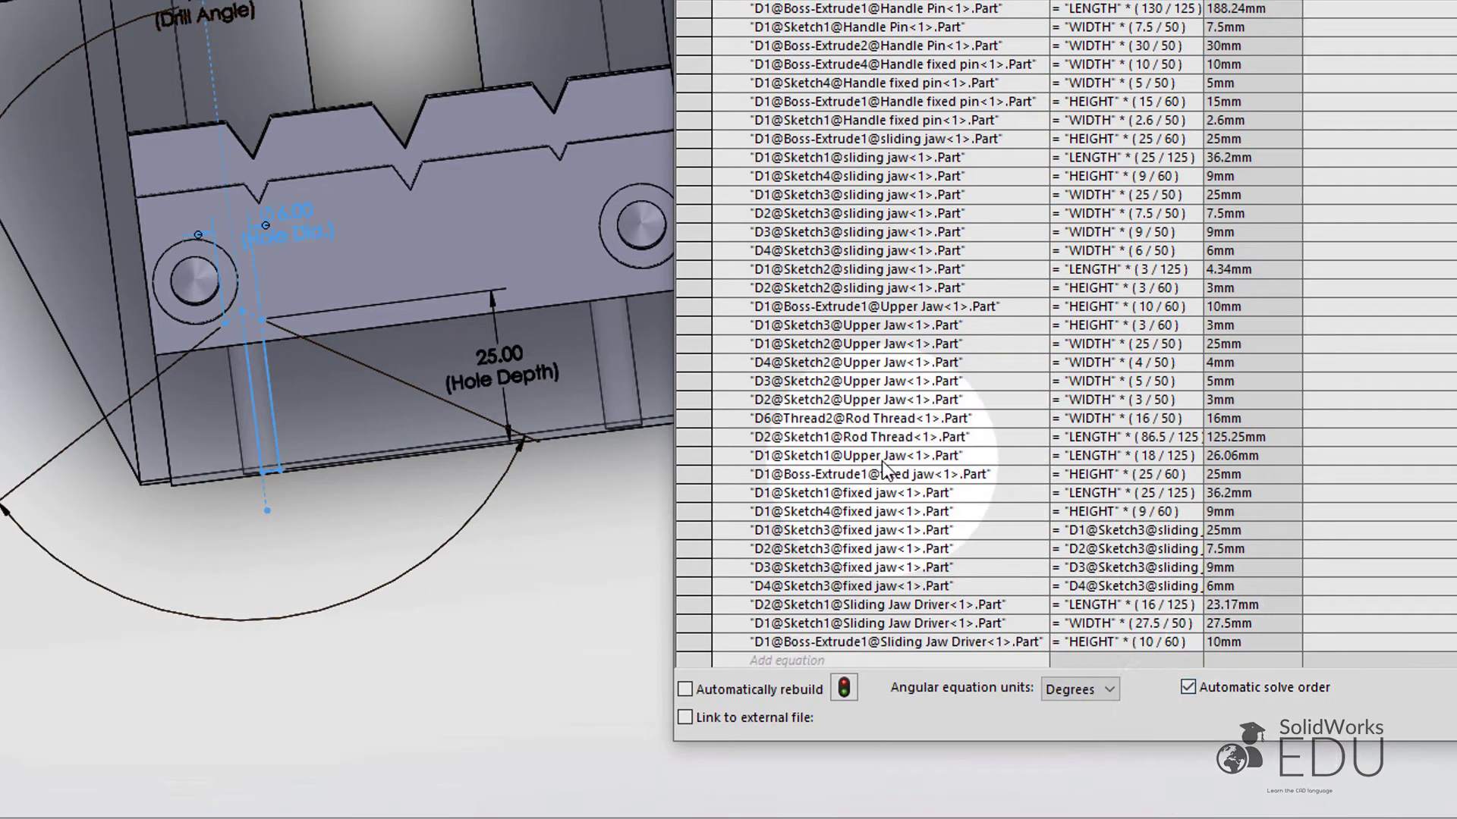
Move the equations dialog aside to reveal the whole vice and set the HEIGHT global variable to 75
scroll(884, 468, "up", 10)
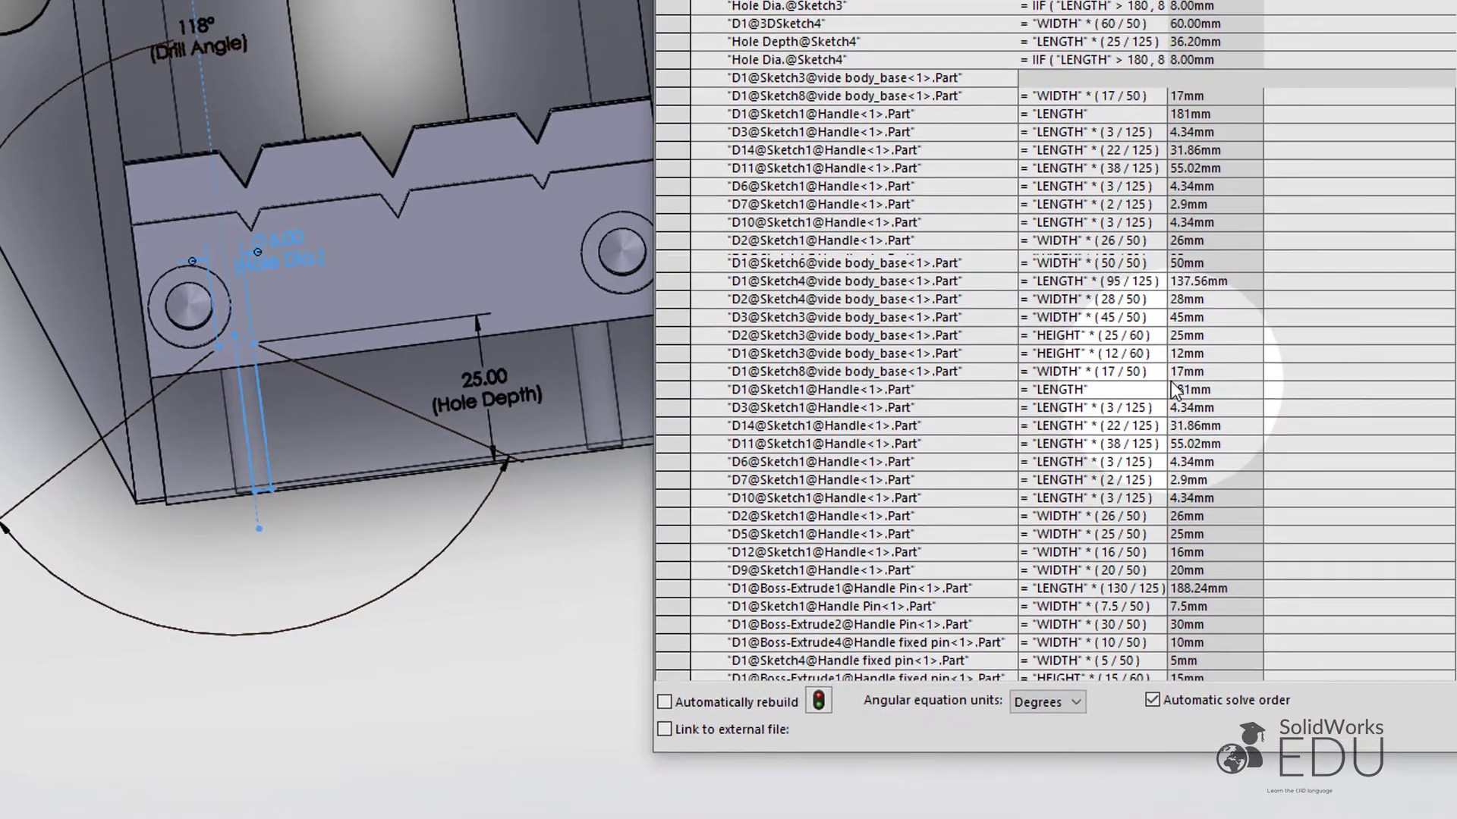
scroll(1175, 389, "up", 5)
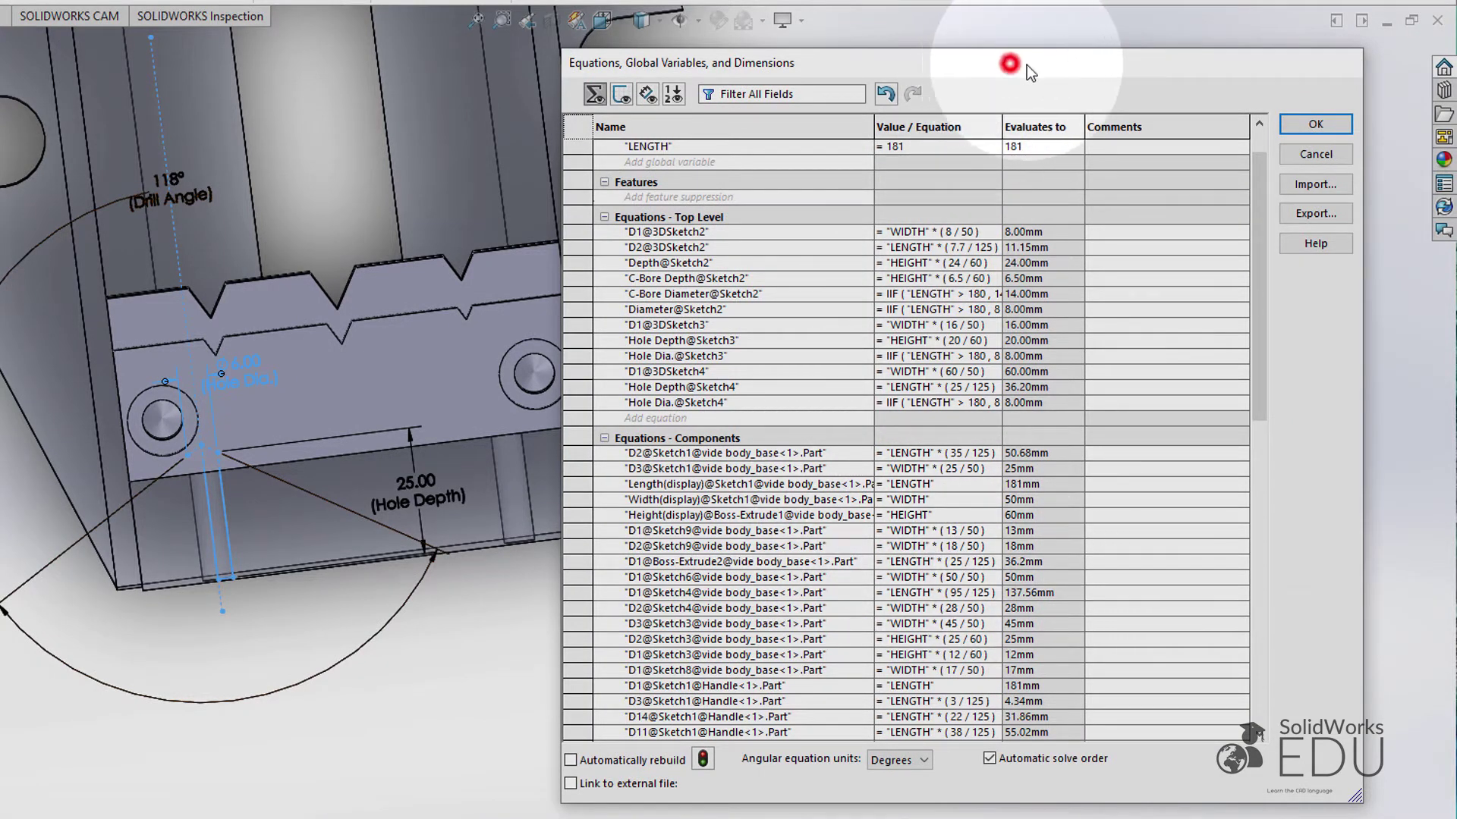
left_click_drag(1027, 65, 1165, 108)
scroll(467, 326, "up", 2)
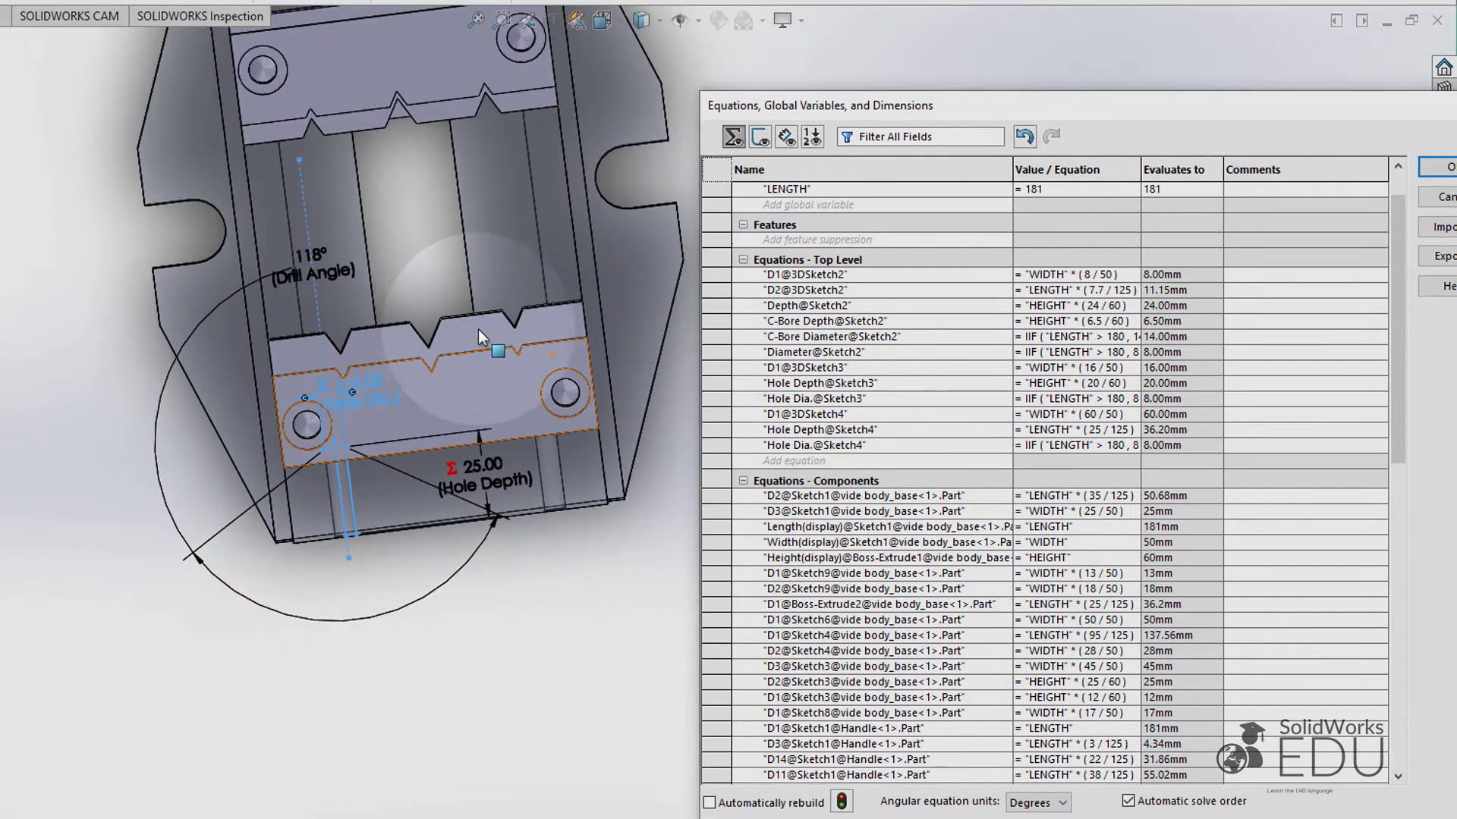
scroll(478, 329, "down", 3)
middle_click_drag(479, 329, 599, 542)
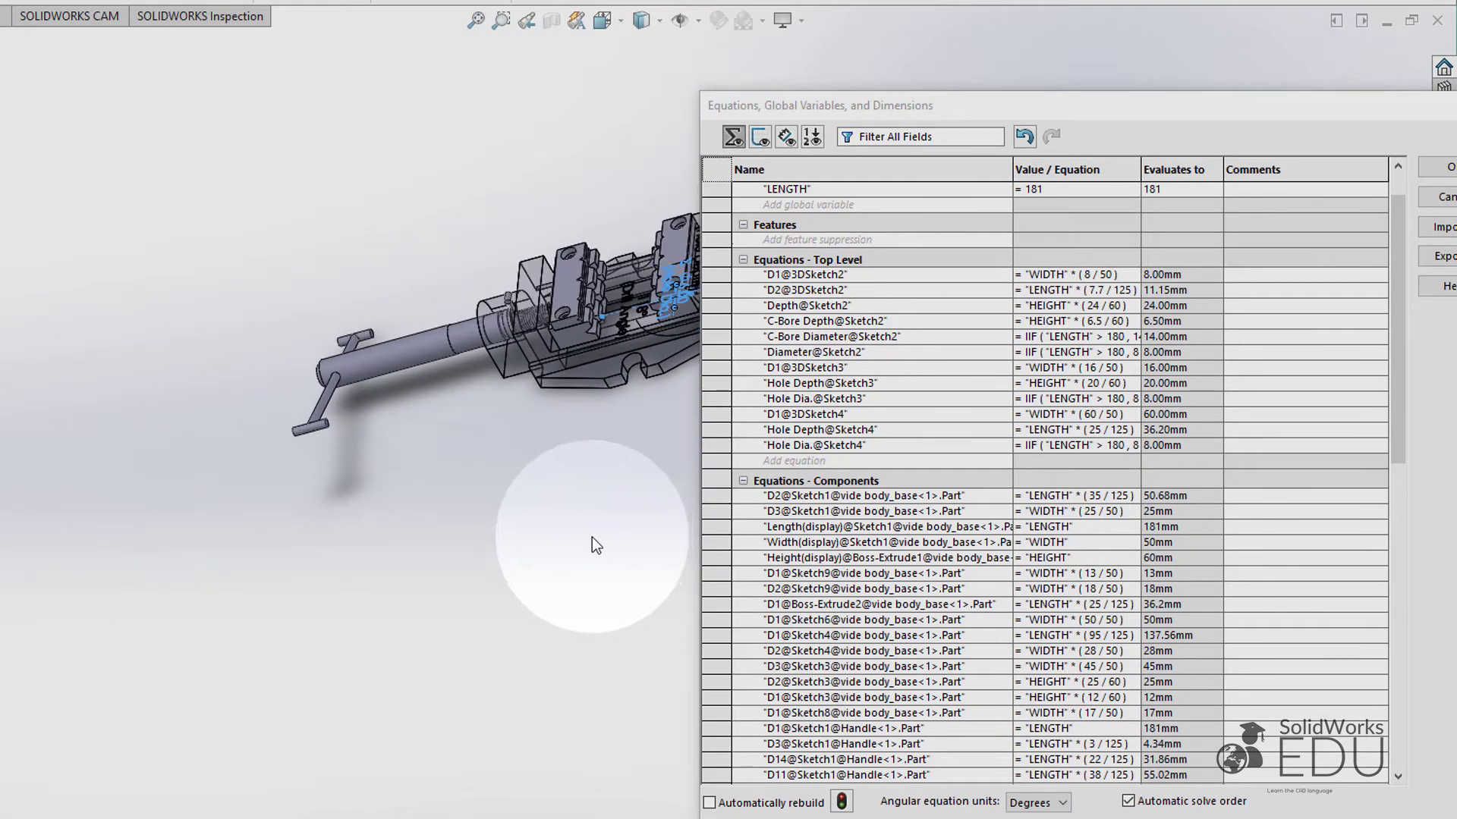
middle_click_drag(584, 488, 455, 497, "ctrl")
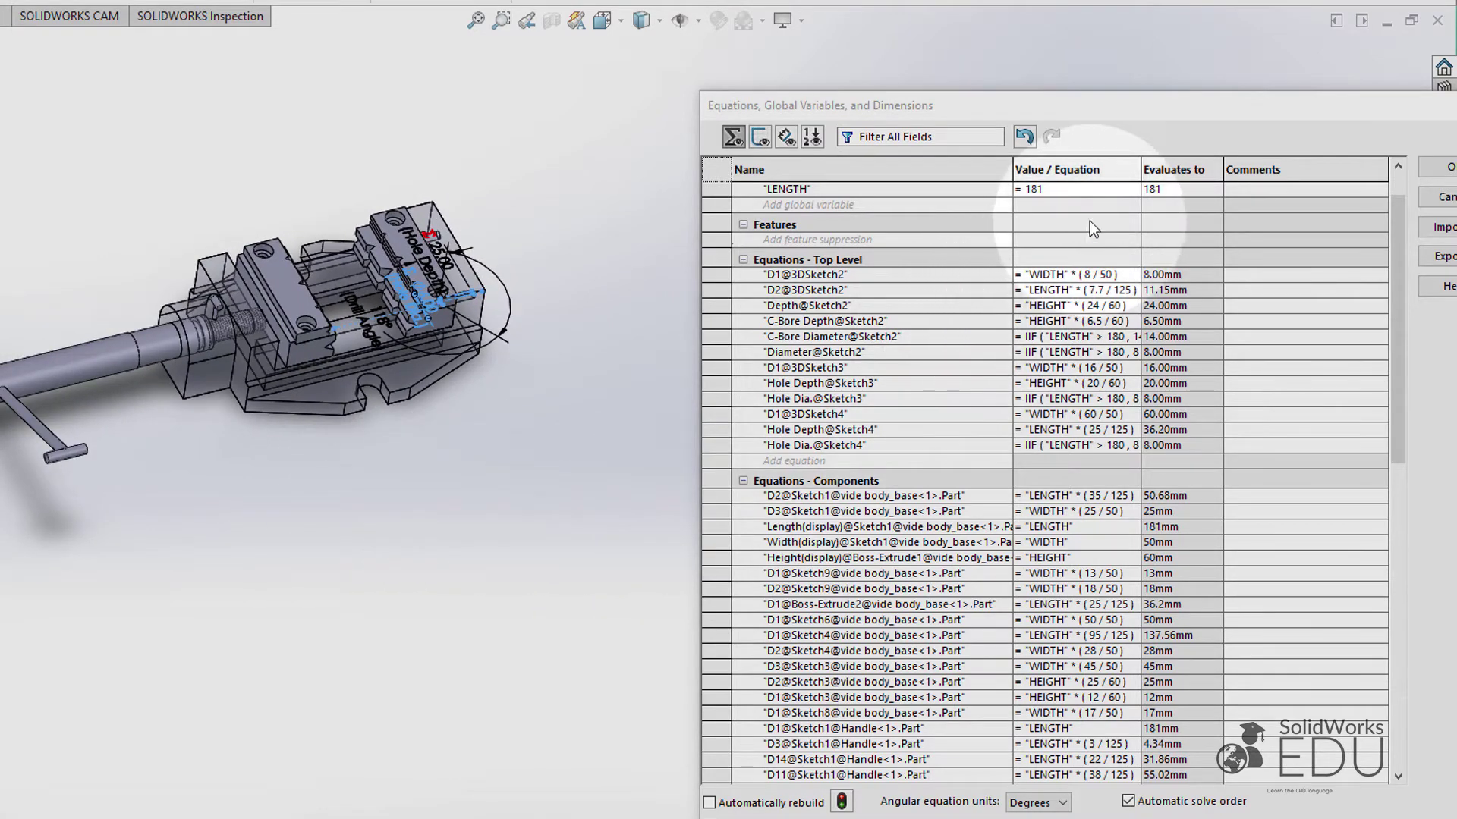
scroll(1089, 221, "up", 1)
left_click(1067, 211)
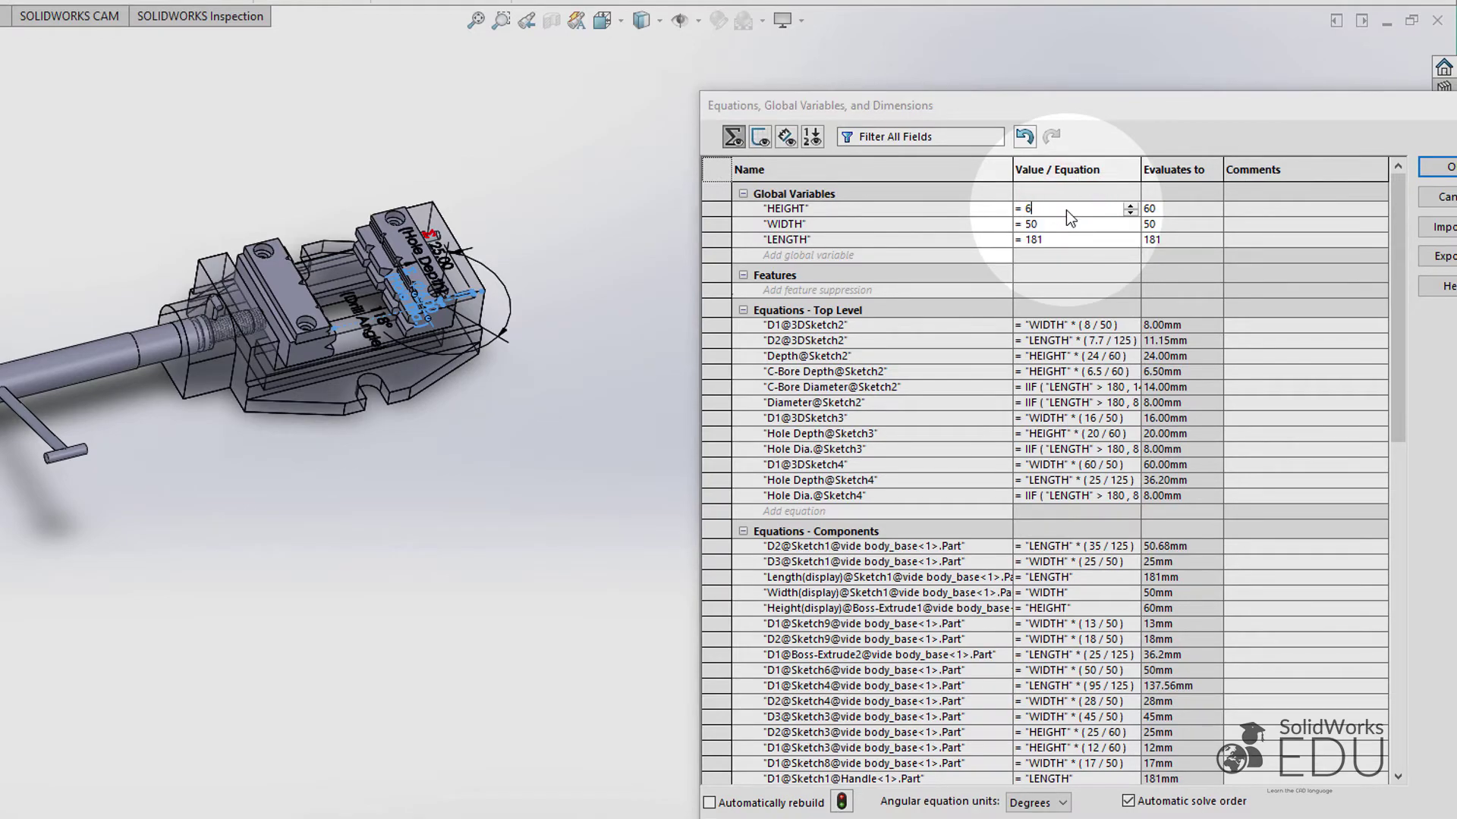
key("BackSpace")
key("BackSpace")
type("75")
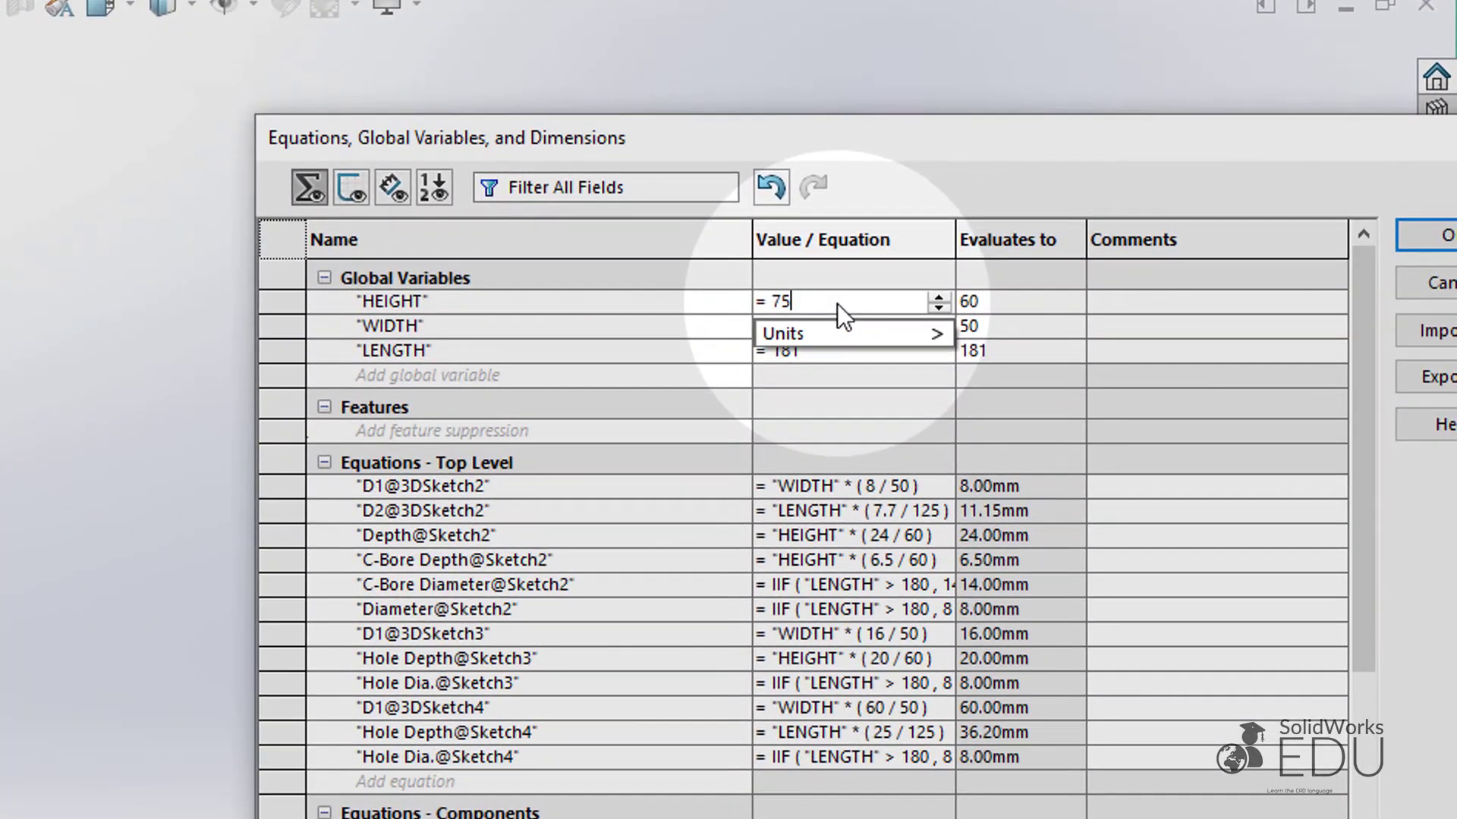
left_click(872, 370)
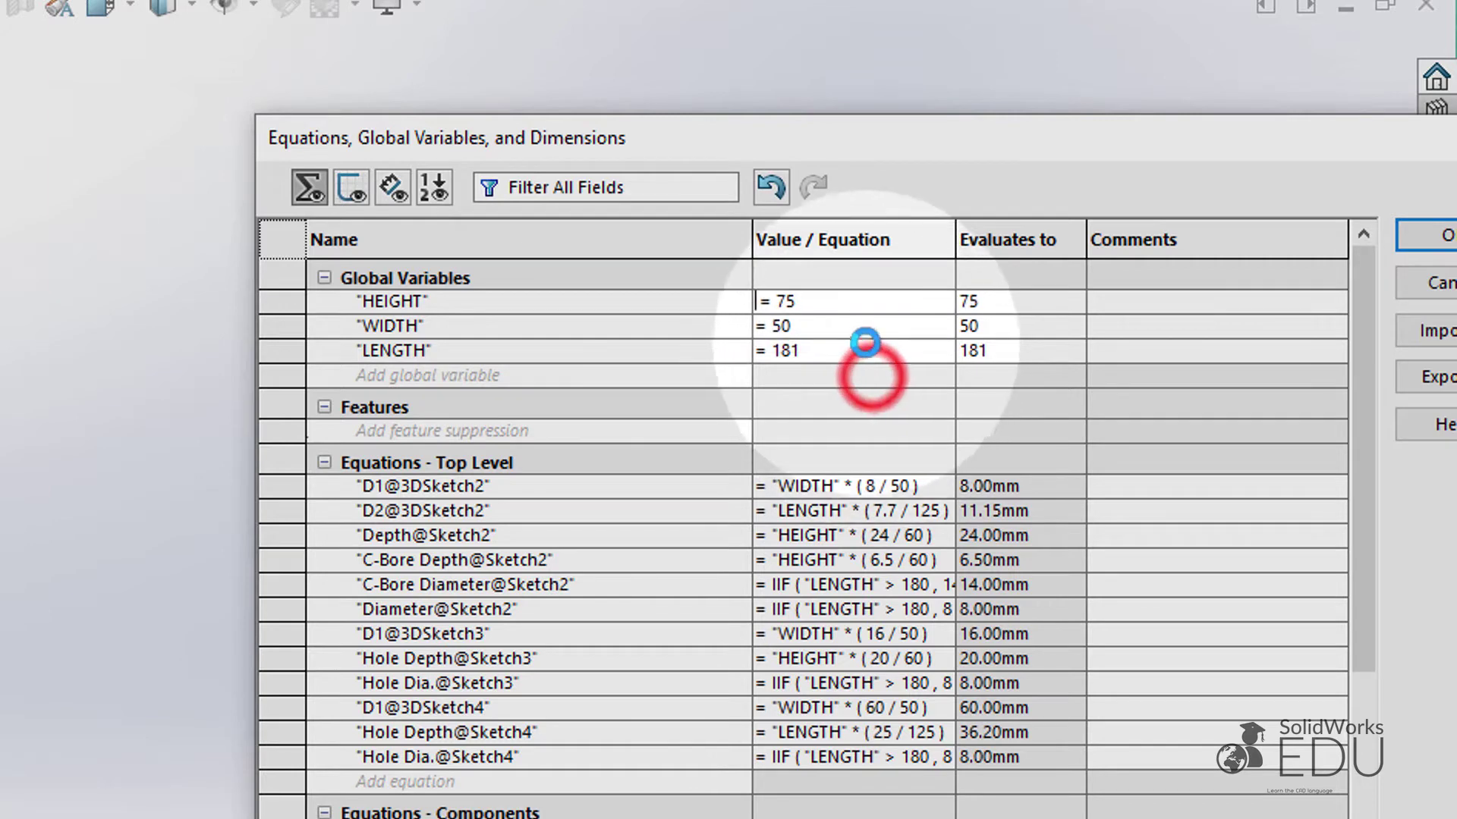
Set the WIDTH global variable to 65 and apply the equation changes to the assembly
left_click(850, 329)
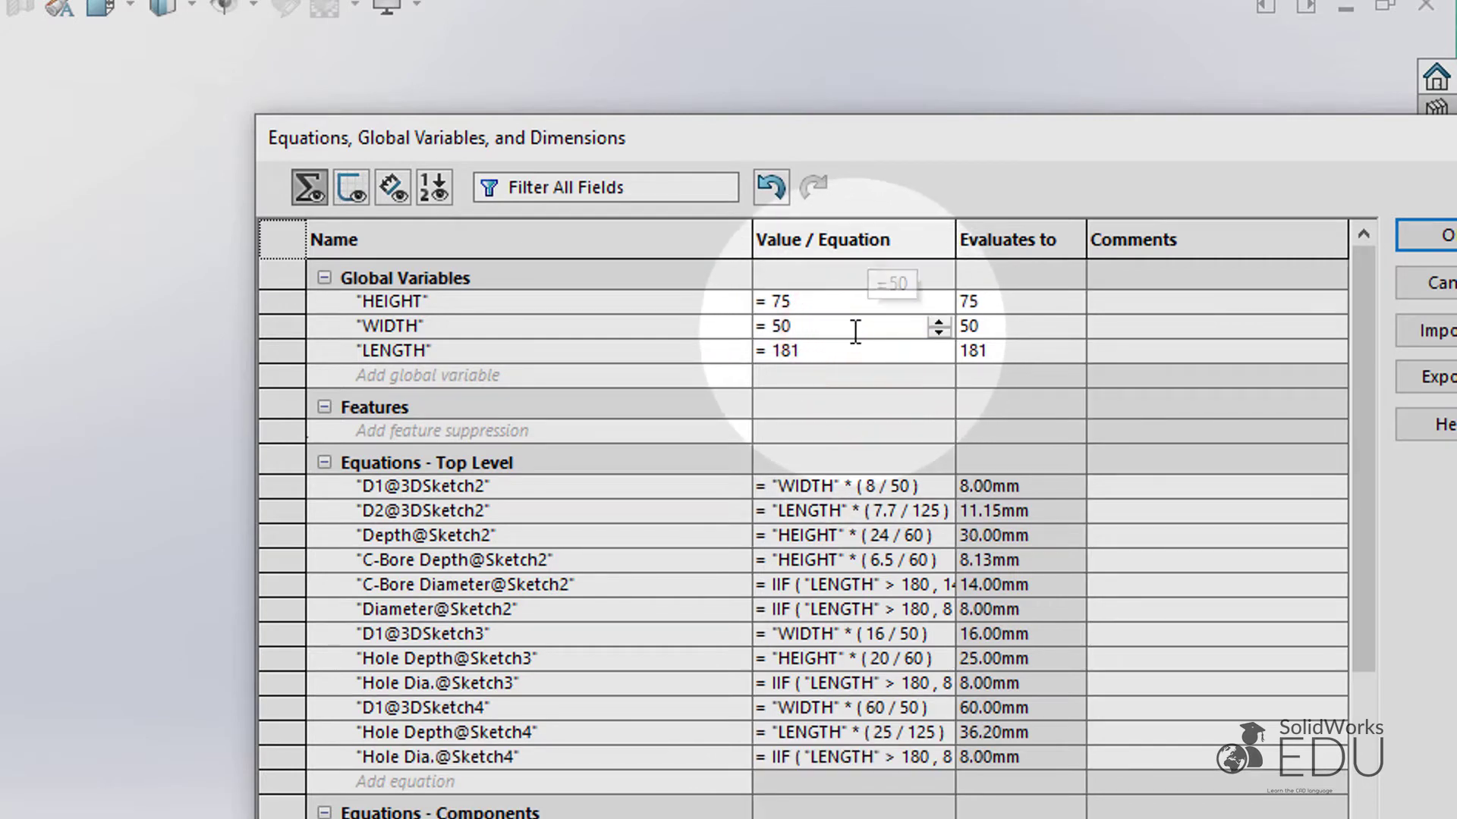
key("BackSpace")
key("BackSpace")
type("6")
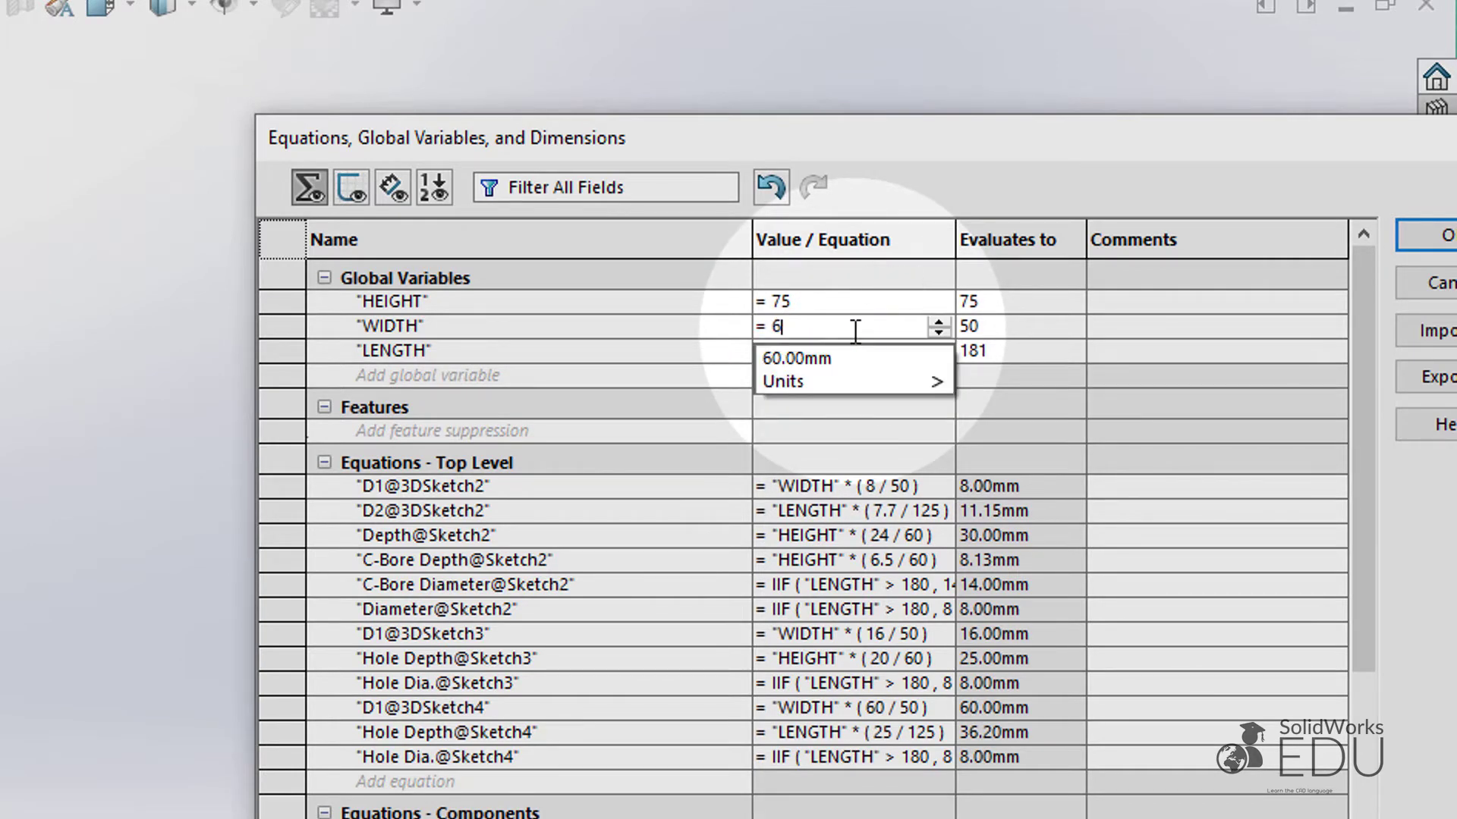
type("5")
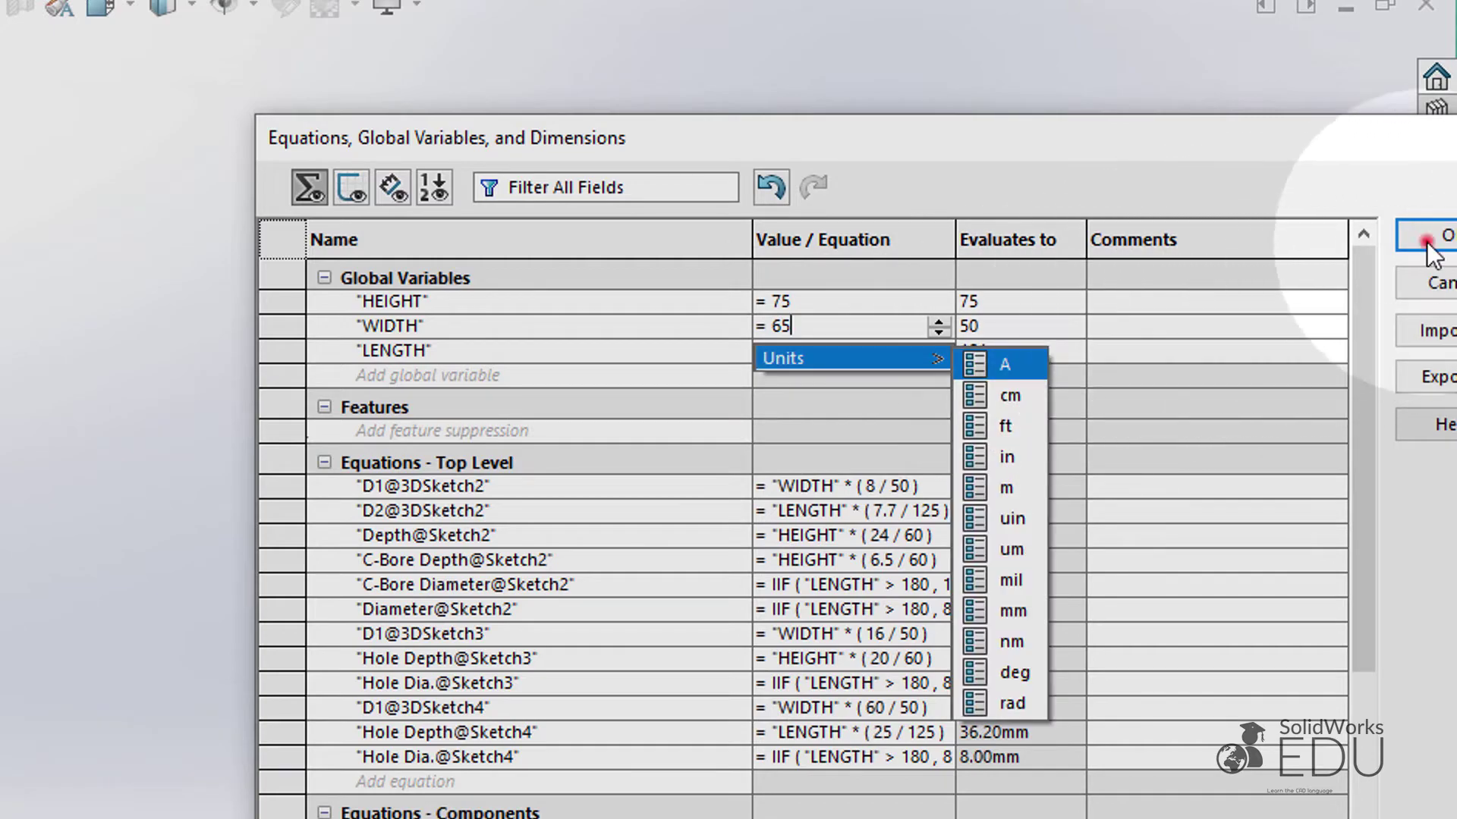
left_click(1427, 241)
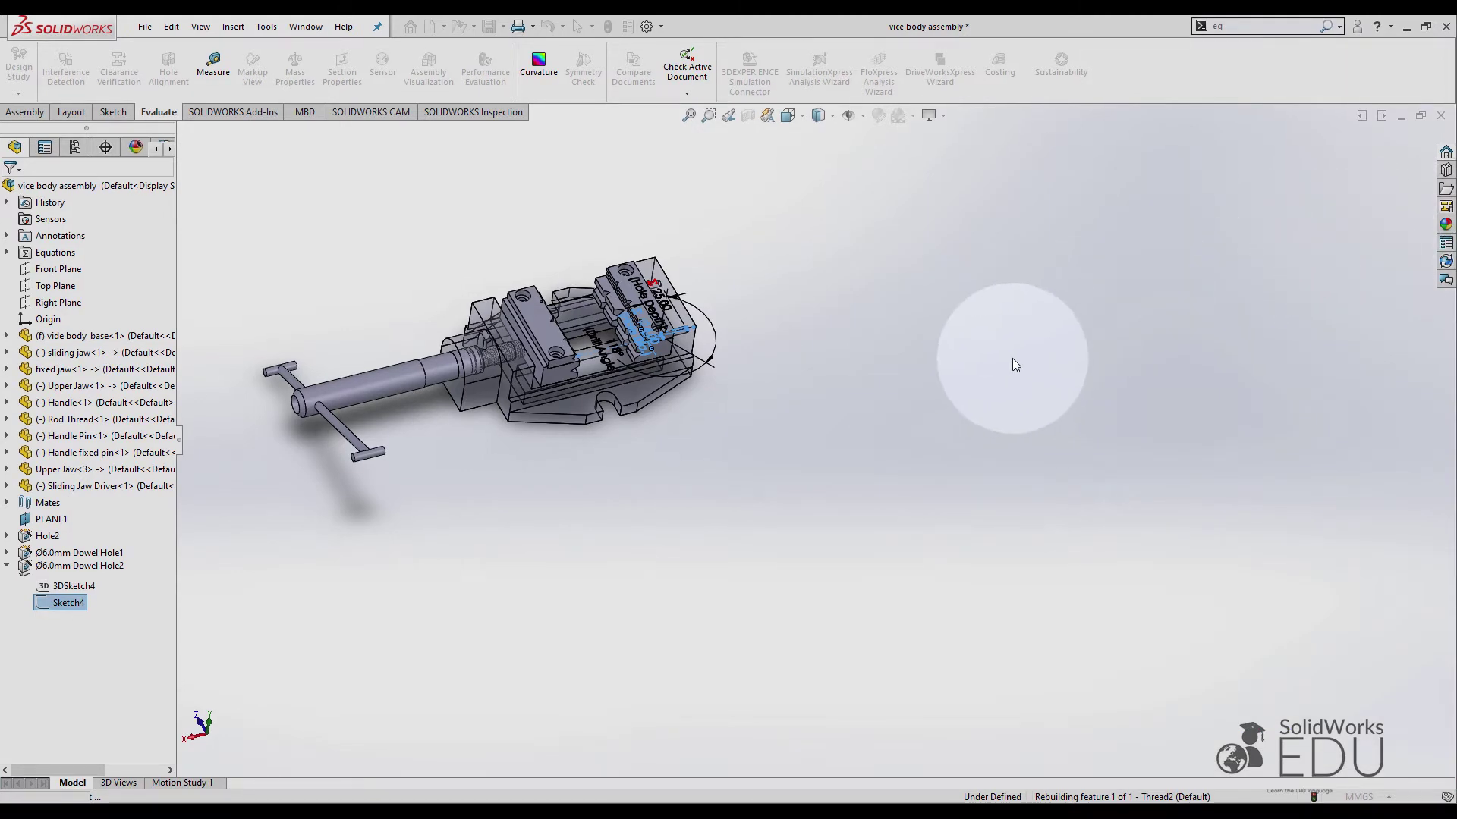
Dismiss the What's Wrong report and rebuild the vice assembly with the new global variable values
left_click(916, 380)
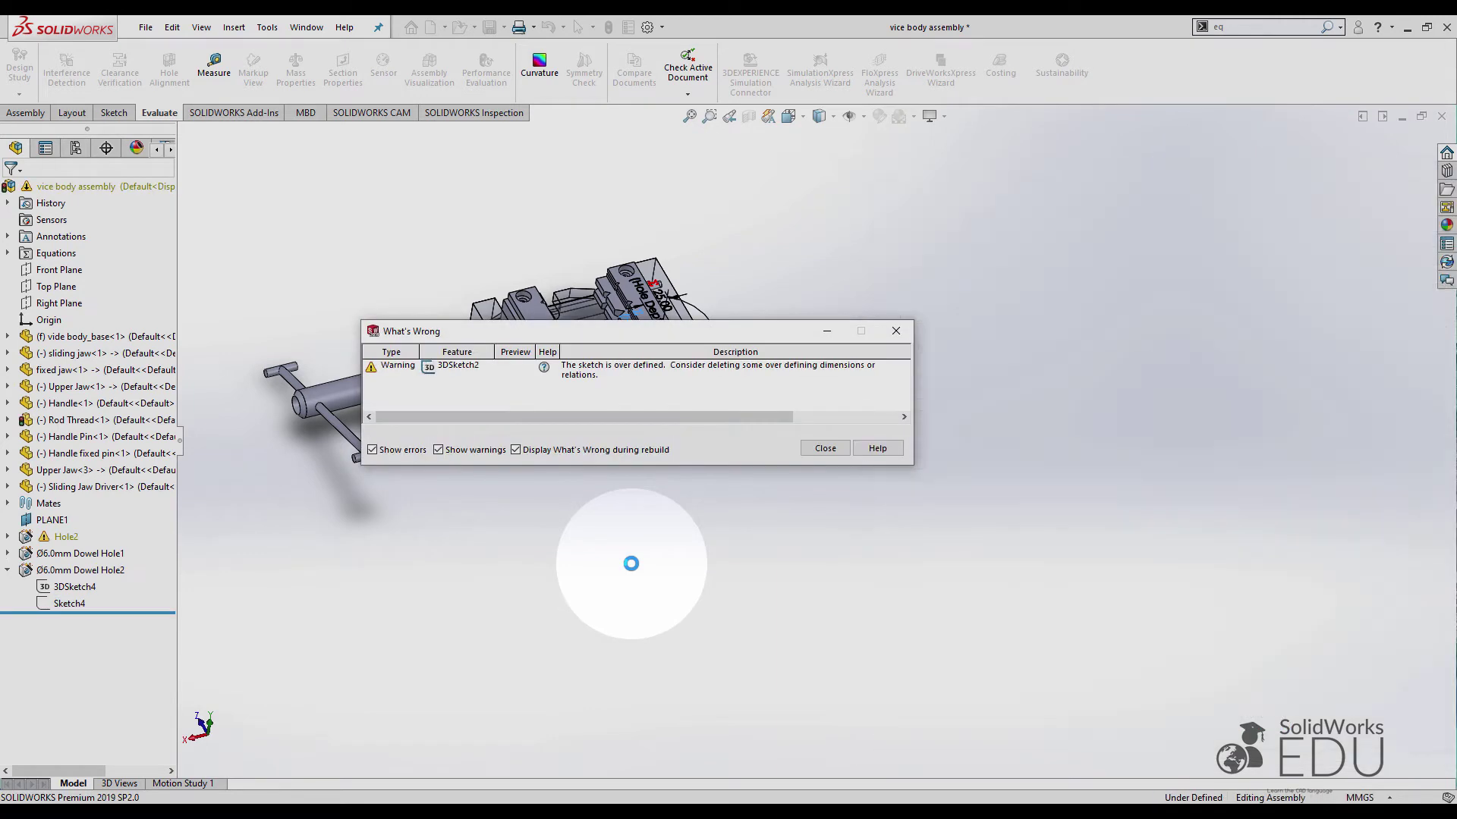
left_click(827, 449)
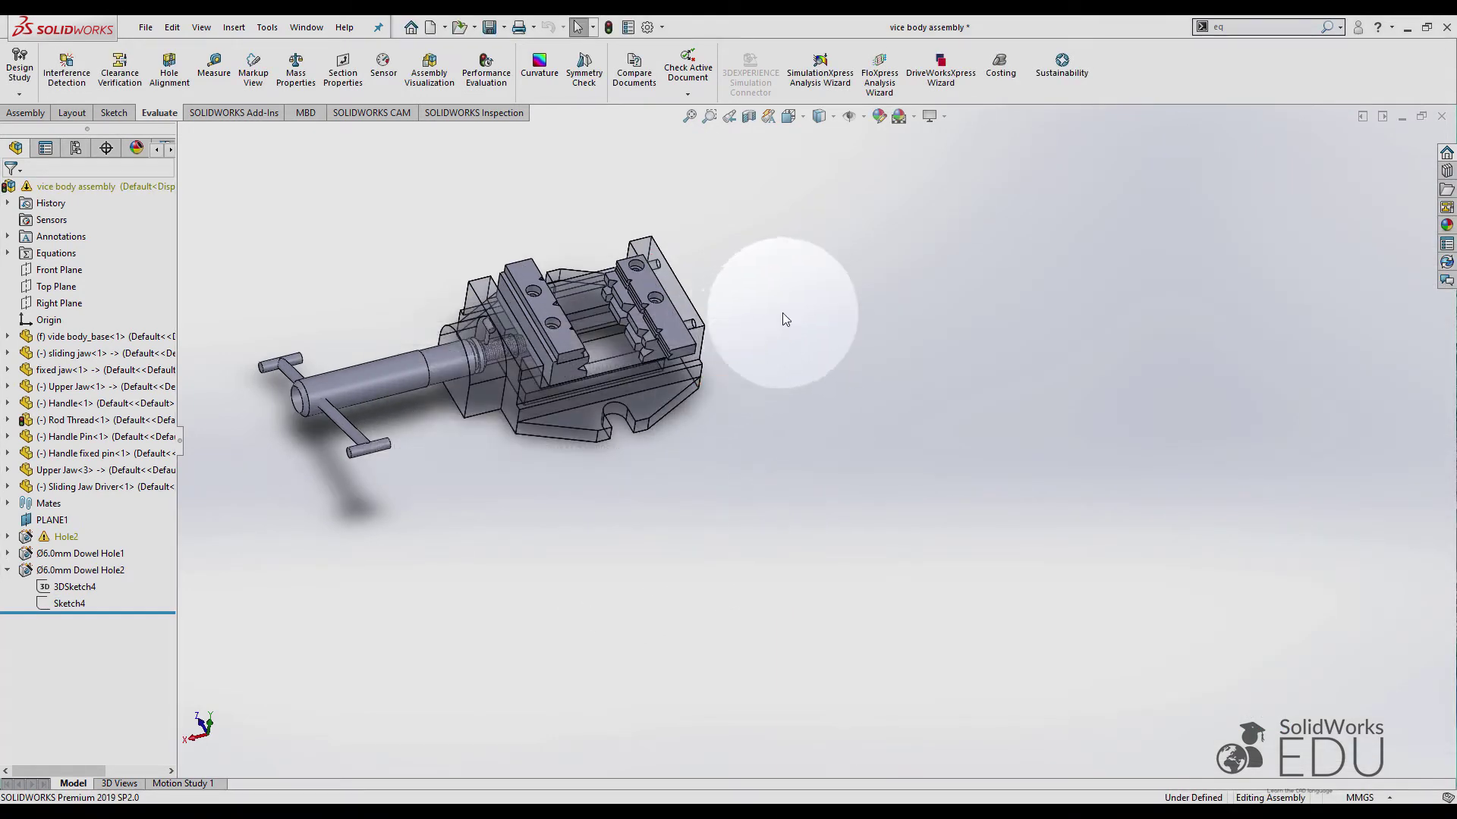
left_click(605, 28)
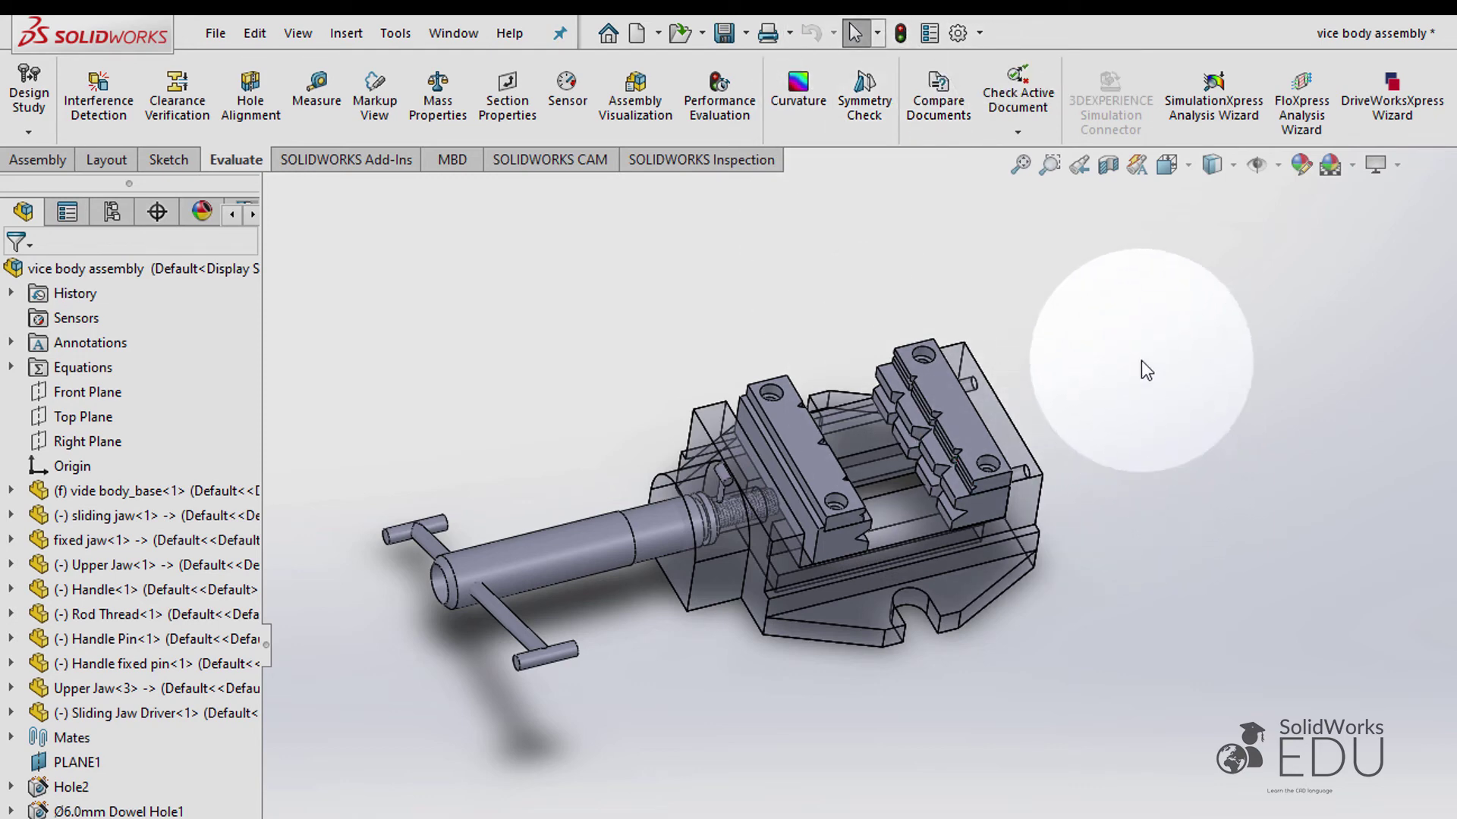
middle_click_drag(1145, 370, 828, 694)
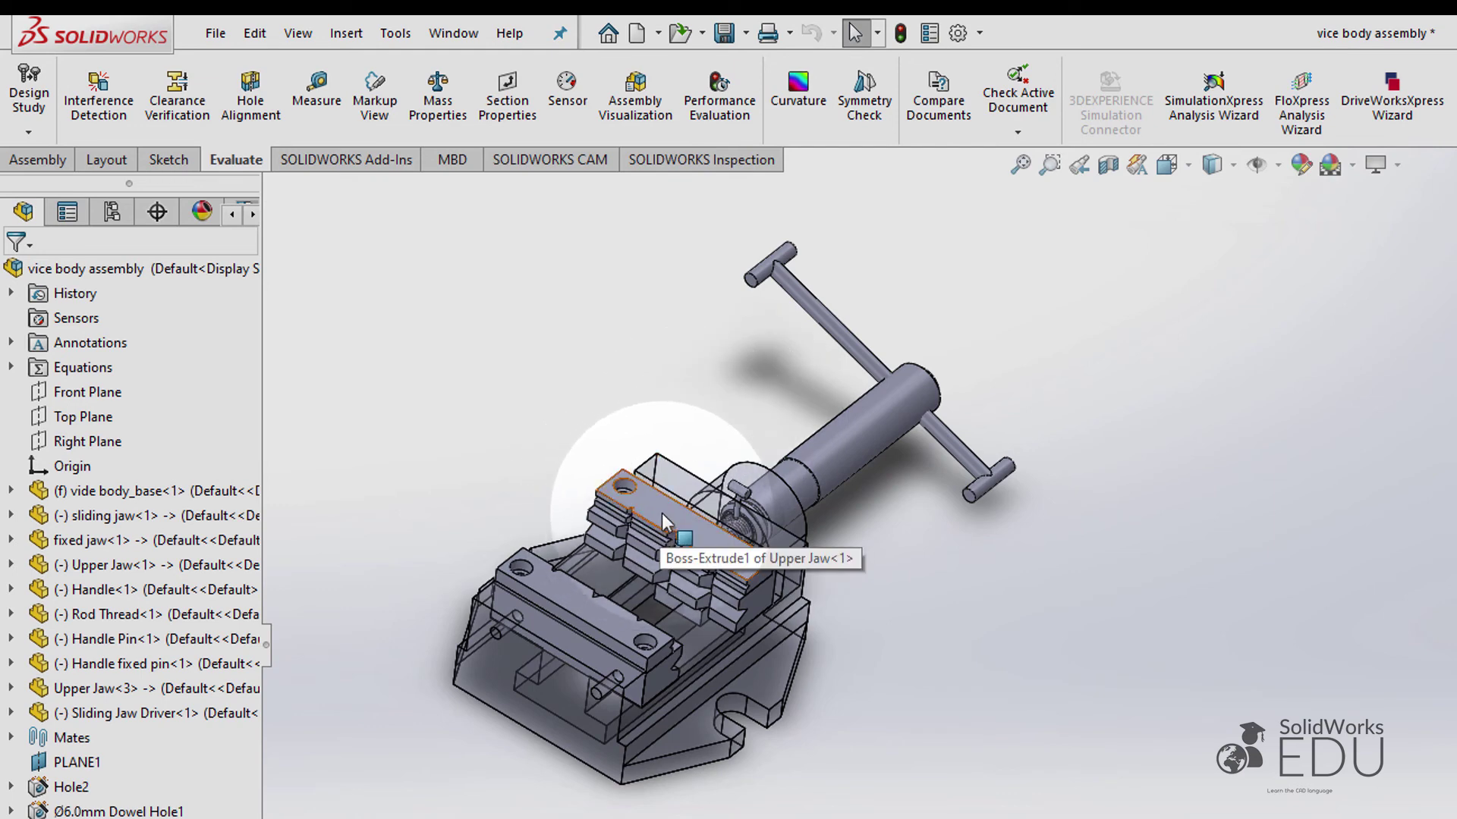
scroll(572, 603, "down", 3)
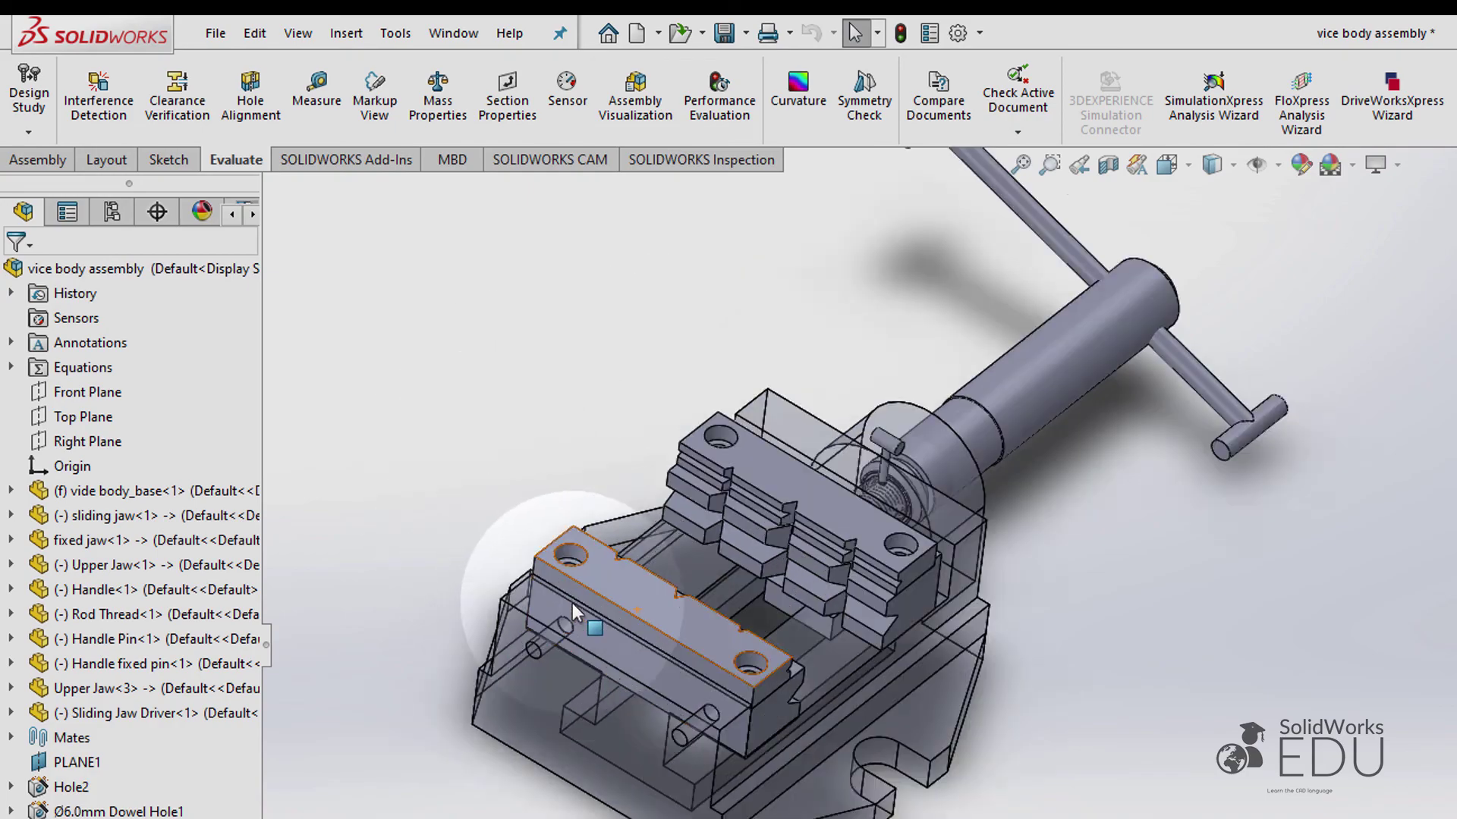